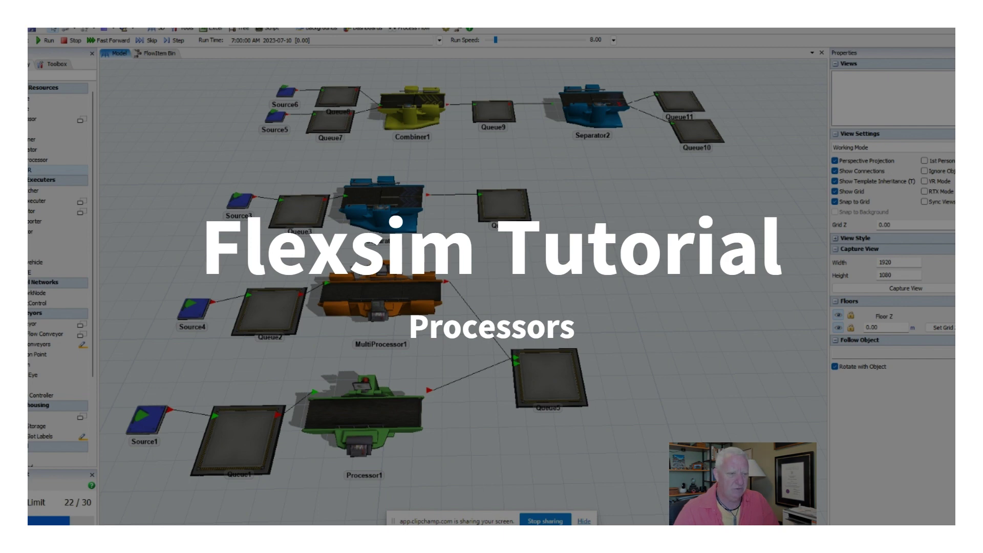
# - Set Processor1's Max Content to 2 and its Setup Time to 1 minute
pyautogui.moveTo(531, 285); pyautogui.dragTo(634, 254)
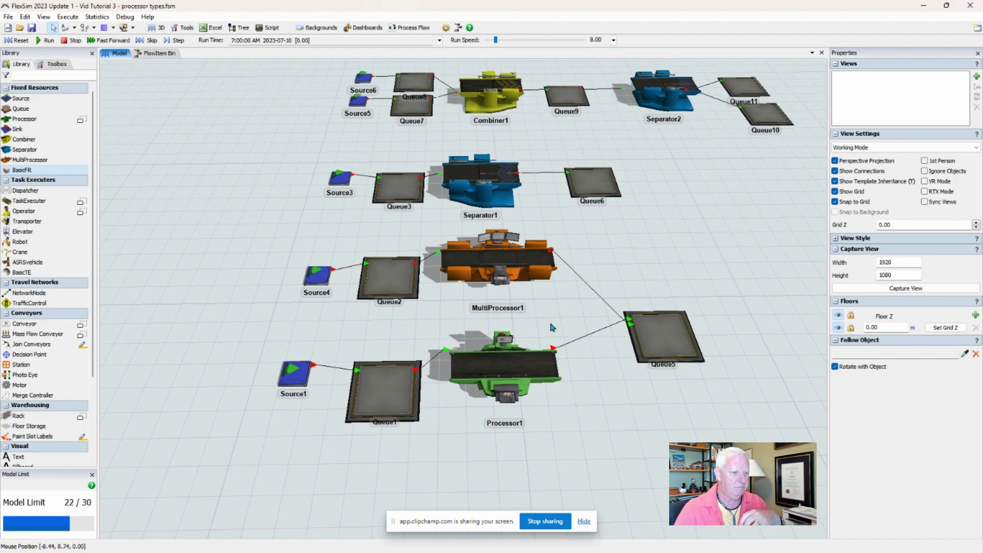
pyautogui.scroll(5, 553, 328)
pyautogui.scroll(-2, 589, 274)
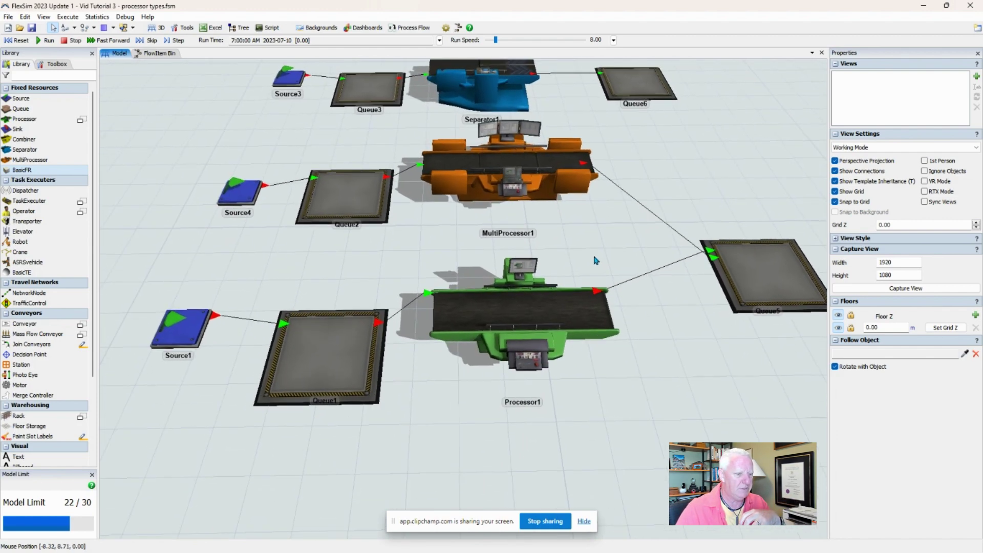
pyautogui.scroll(-1, 590, 241)
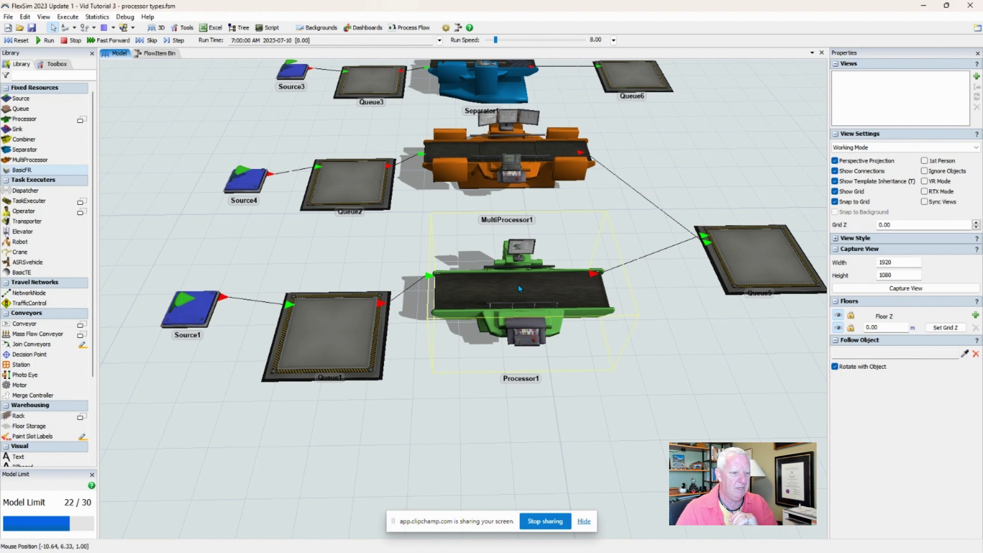
pyautogui.click(520, 289)
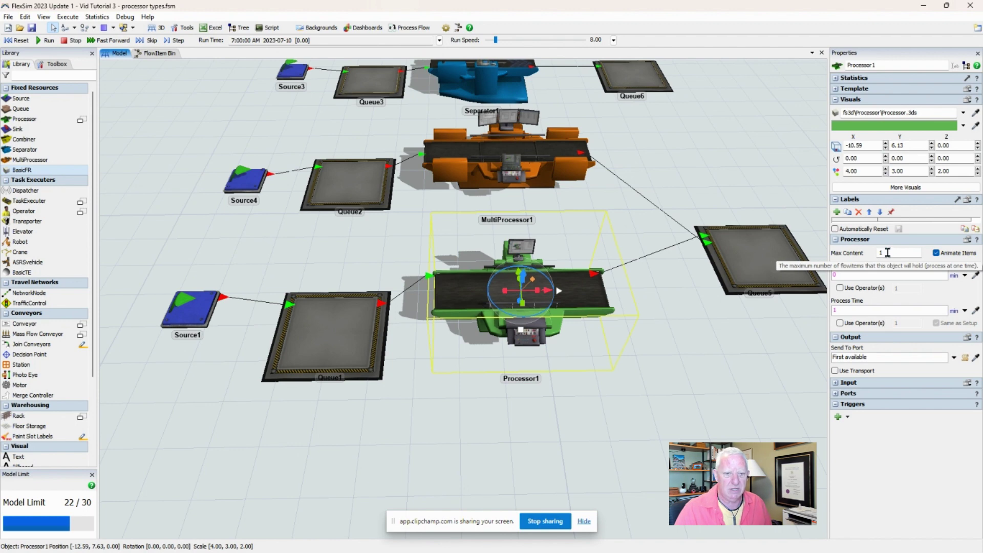
pyautogui.moveTo(888, 252); pyautogui.dragTo(862, 250)
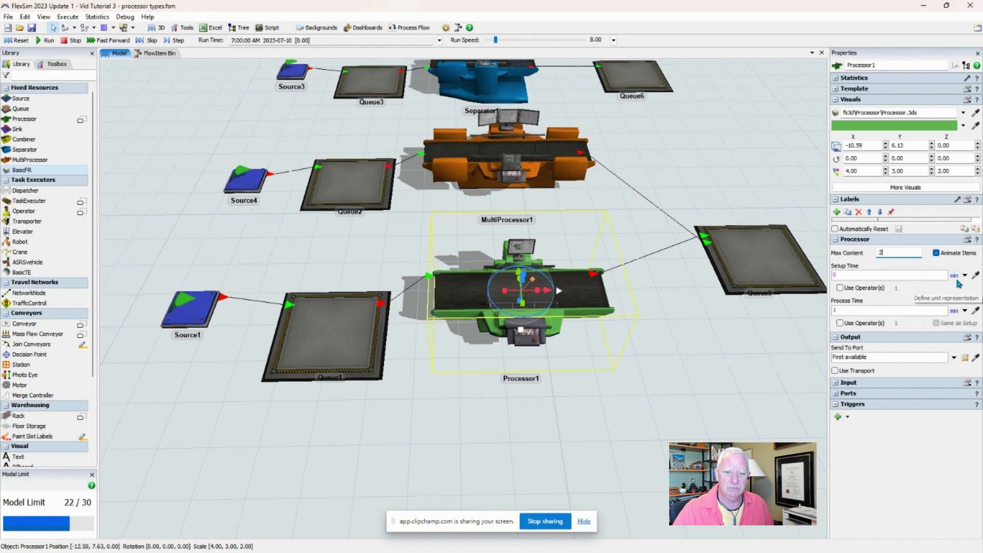
pyautogui.click(851, 275)
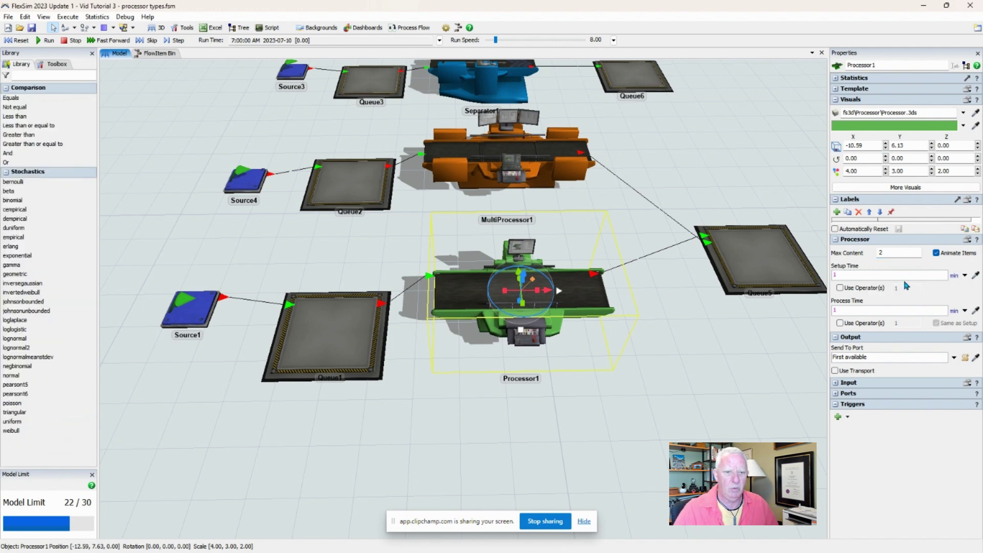
pyautogui.click(848, 310)
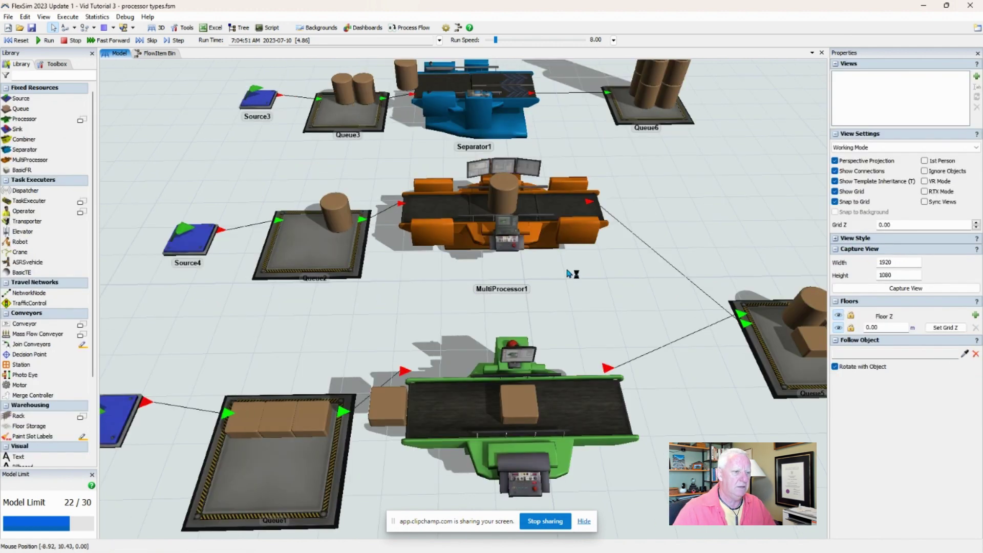
# - Select MultiProcessor1 to show its settings and live output statistics
pyautogui.moveTo(567, 274); pyautogui.dragTo(577, 277)
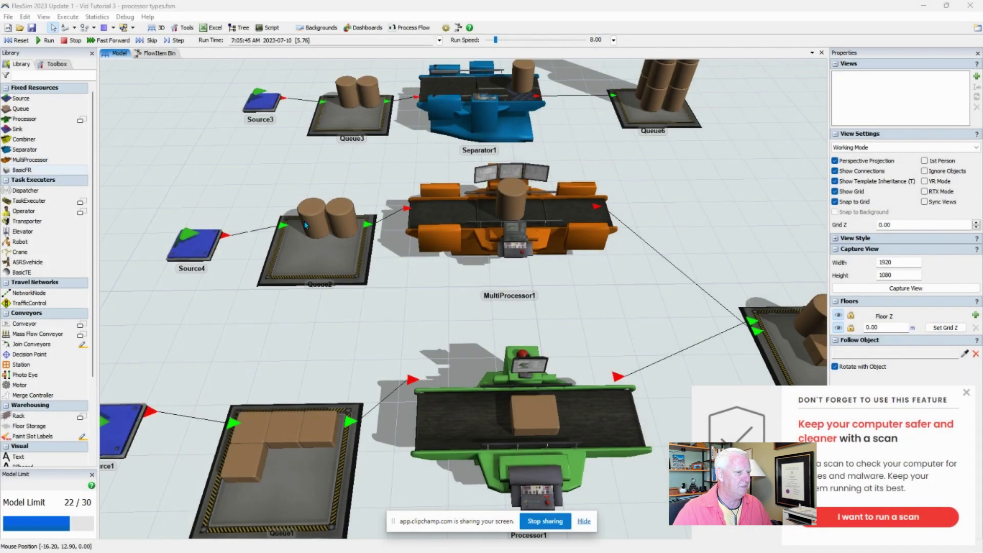
pyautogui.click(568, 214)
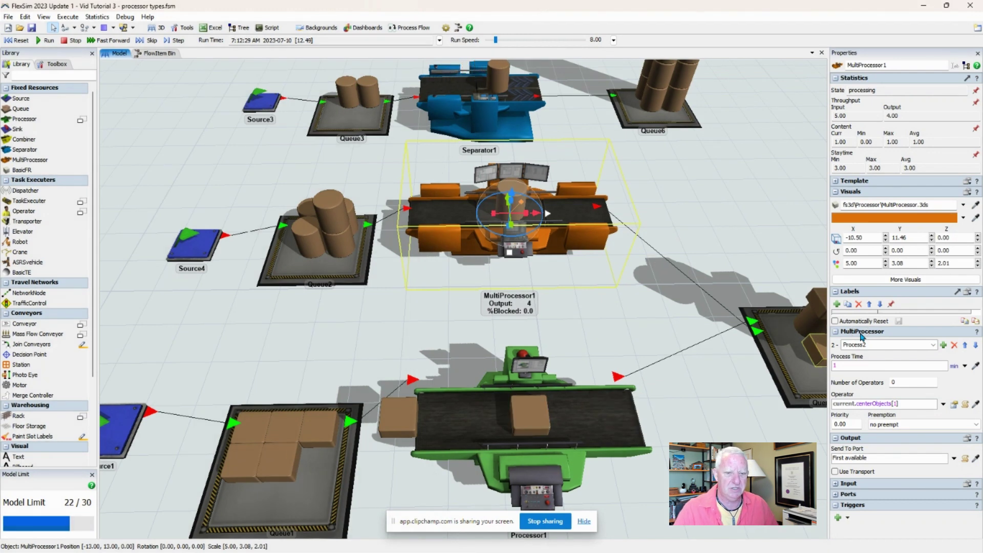
# - Check MultiProcessor1's Process1 and Process3 steps, noting Process3's 3-minute process time
pyautogui.click(932, 344)
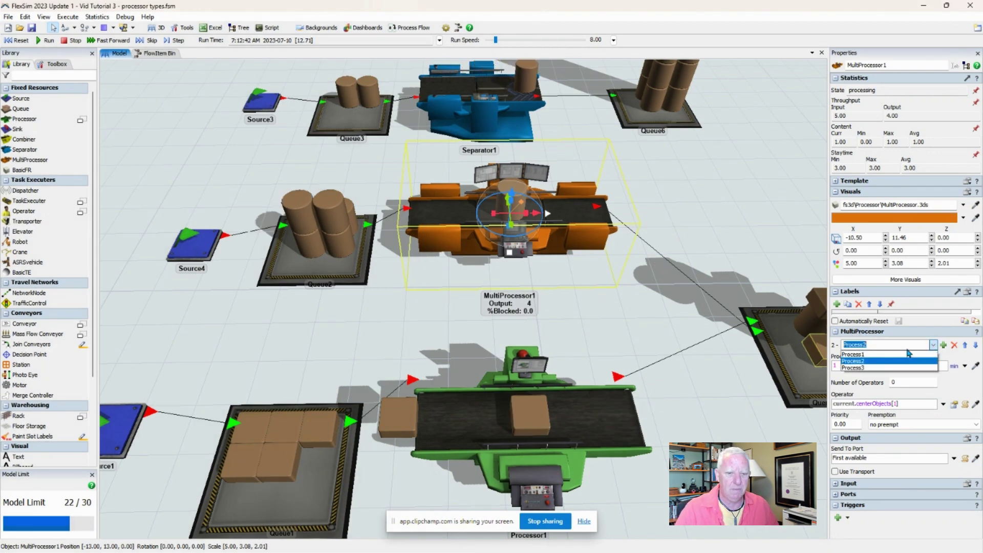
pyautogui.click(860, 357)
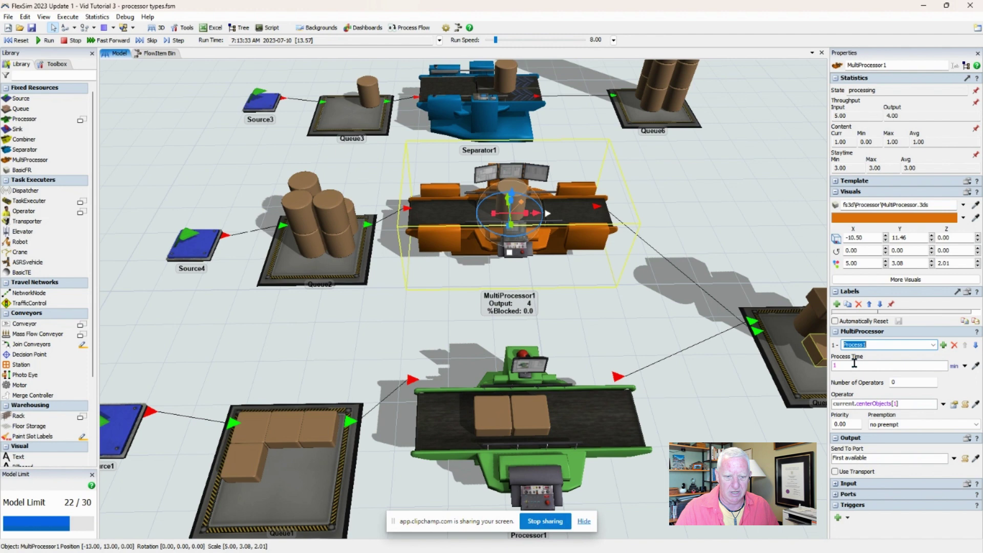
pyautogui.click(933, 346)
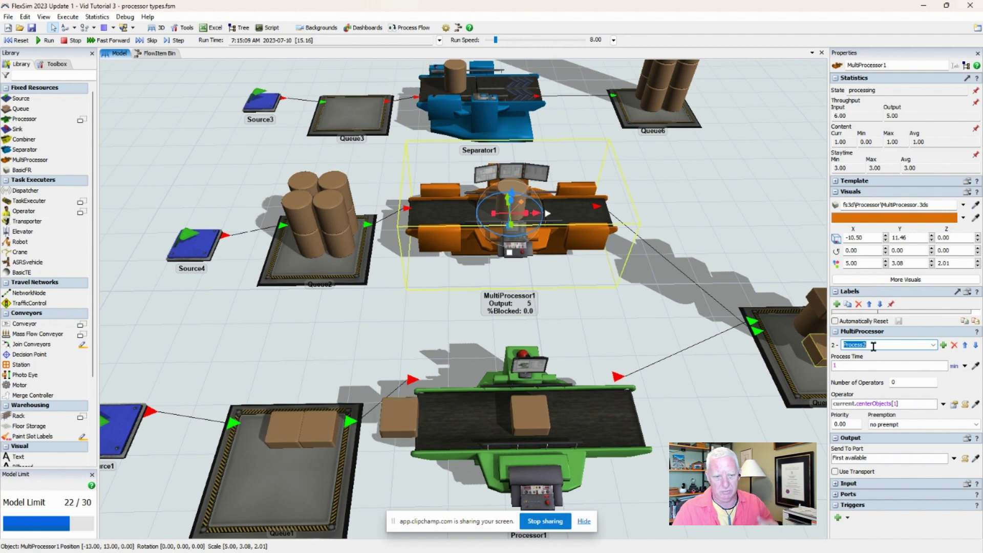
pyautogui.click(933, 346)
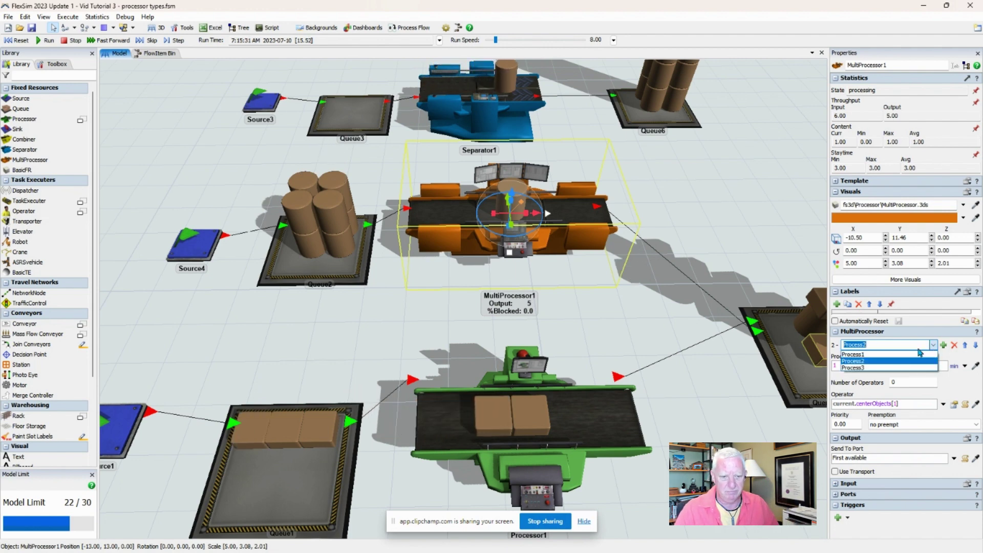
pyautogui.click(854, 368)
pyautogui.click(891, 365)
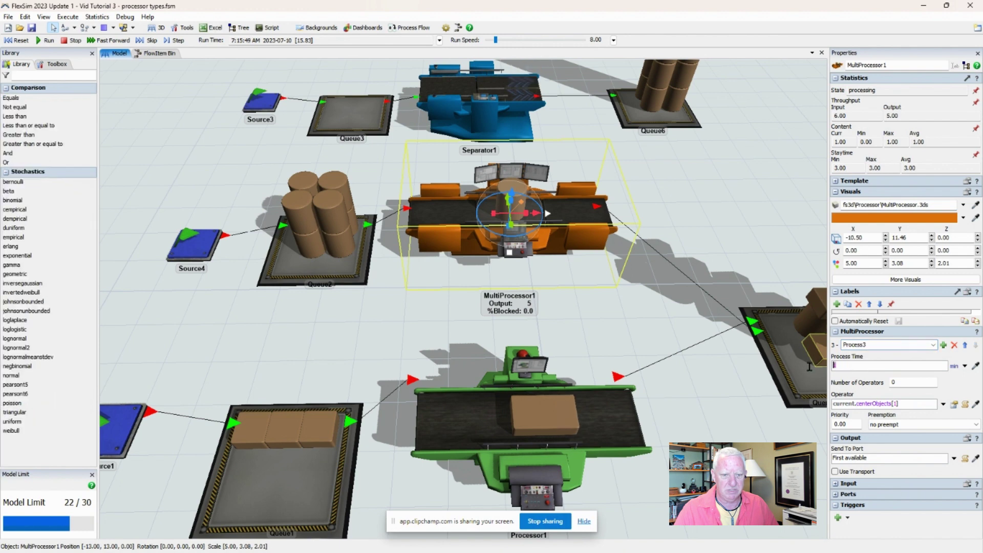
# - Cycle through Process1, Process2 and Process3, finishing on Process3
pyautogui.click(901, 347)
pyautogui.click(933, 346)
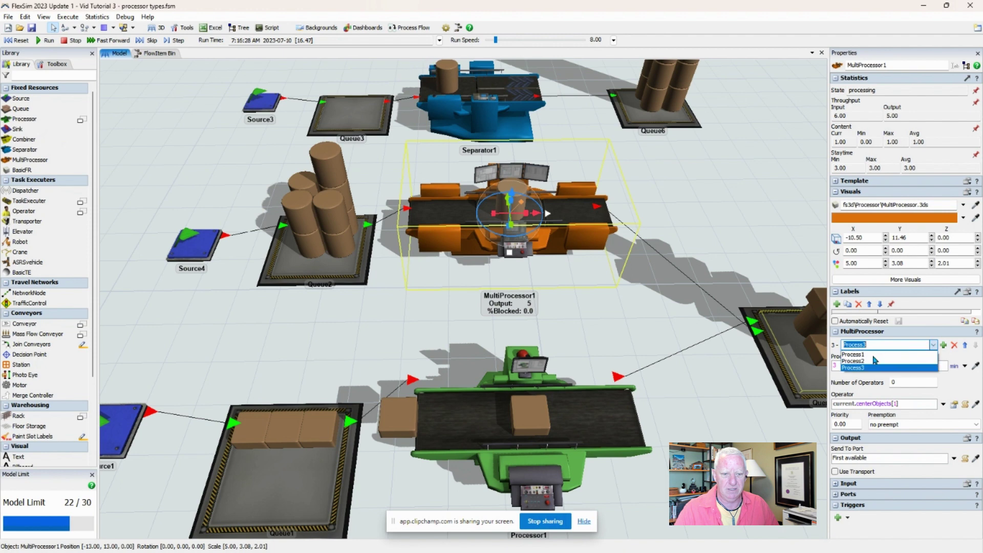
pyautogui.click(870, 354)
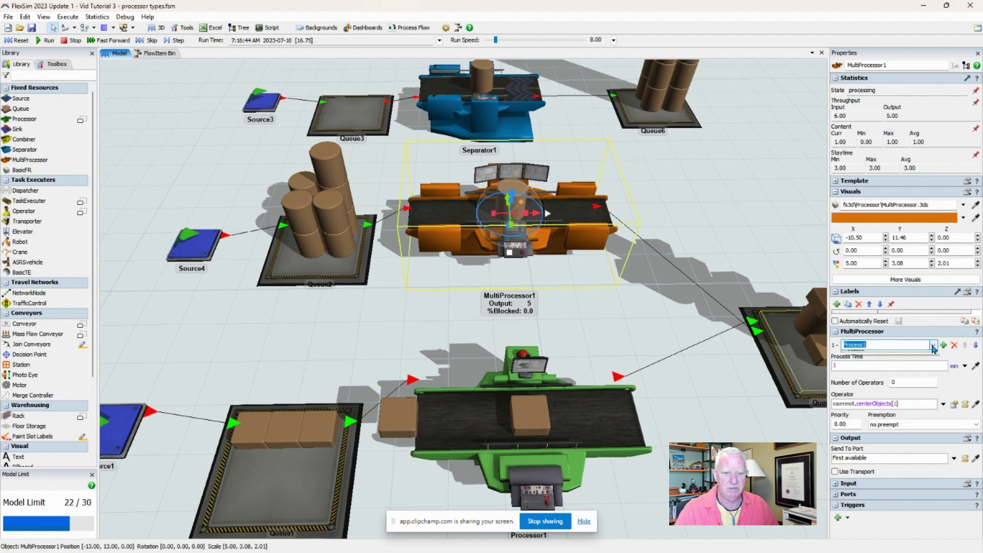
pyautogui.click(933, 346)
pyautogui.click(871, 362)
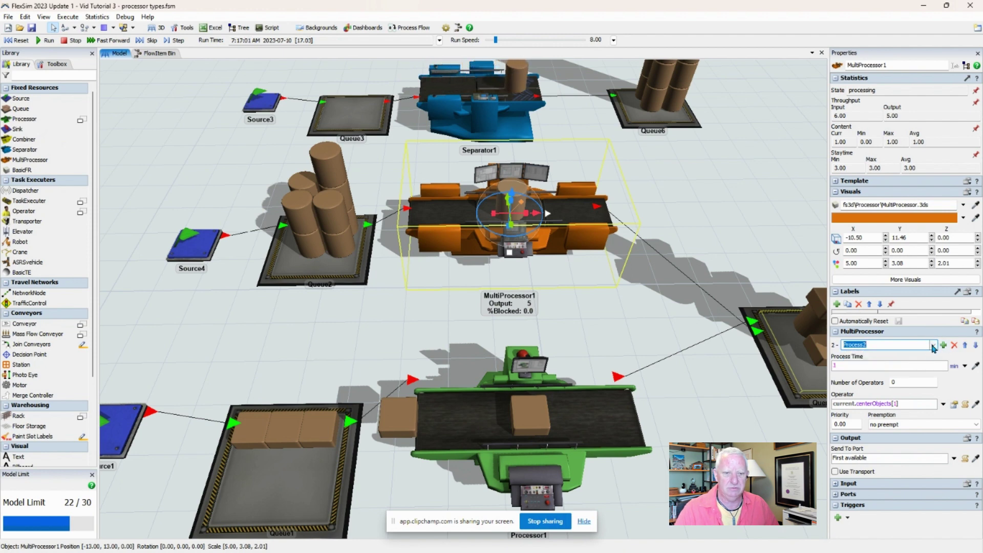
pyautogui.click(933, 346)
pyautogui.click(911, 369)
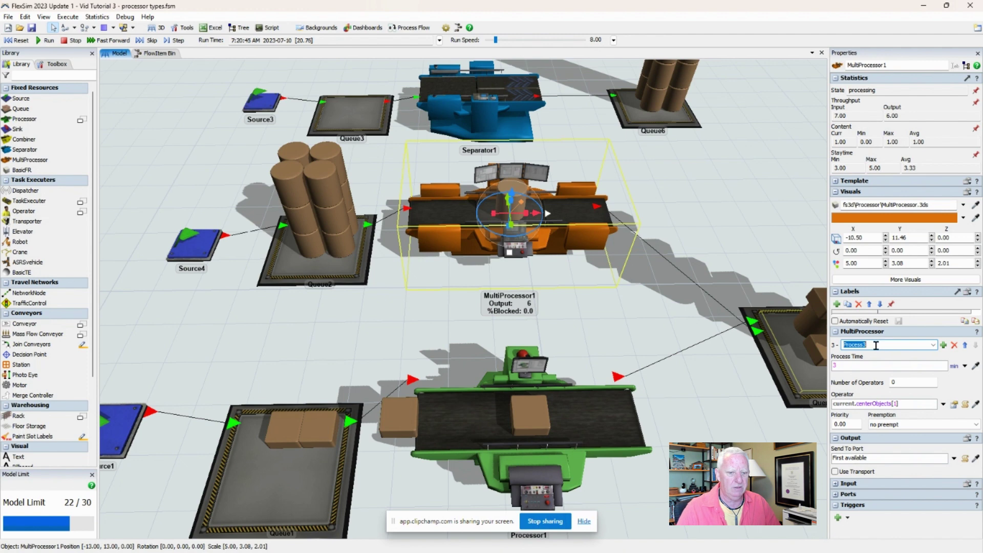
# - Deselect MultiProcessor1 and move the view over to Separator1 and Combiner1
pyautogui.click(731, 237)
pyautogui.moveTo(730, 237); pyautogui.dragTo(689, 398, button='right')
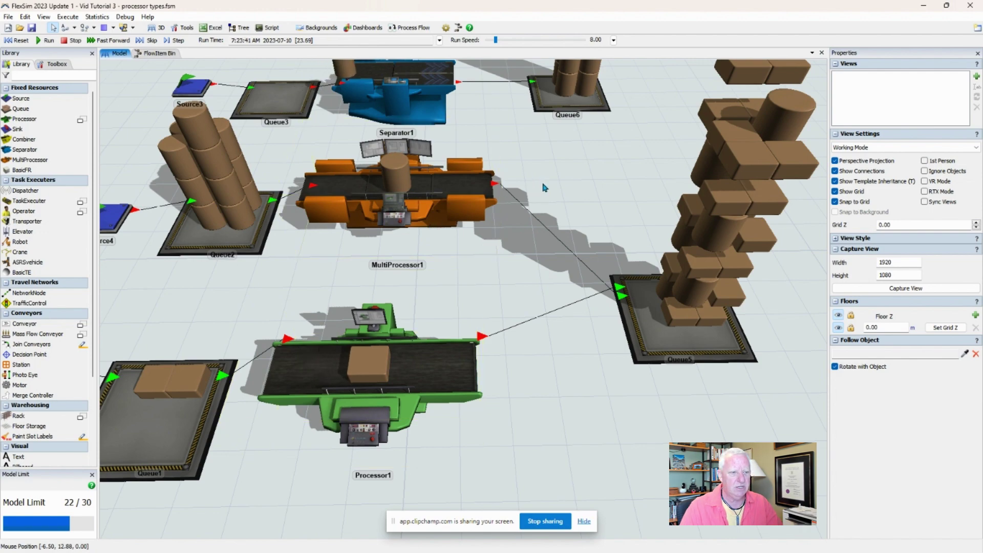
pyautogui.moveTo(542, 194)
pyautogui.mouseDown()
pyautogui.moveTo(563, 197)
pyautogui.moveTo(621, 259)
pyautogui.moveTo(627, 360)
pyautogui.moveTo(557, 274)
pyautogui.mouseUp()
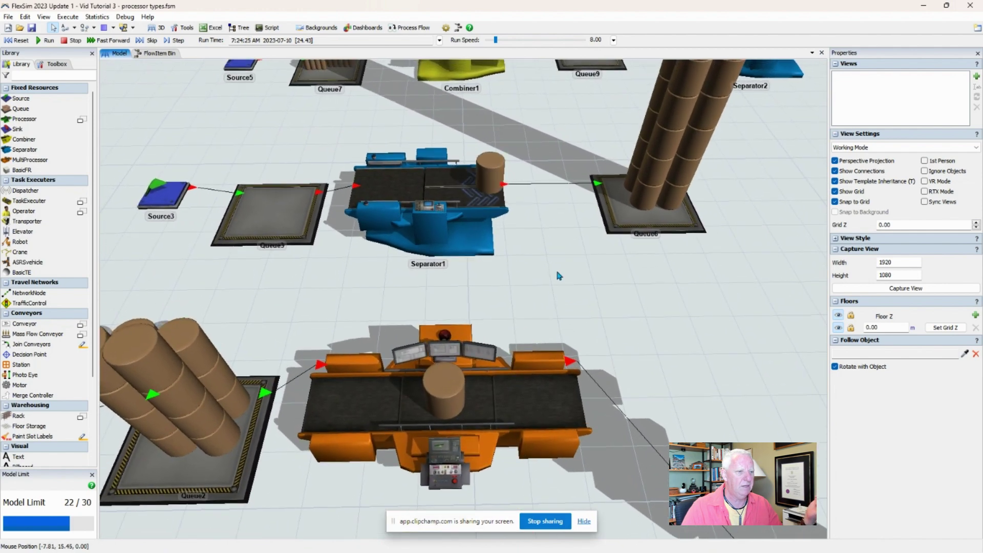
pyautogui.scroll(2, 557, 275)
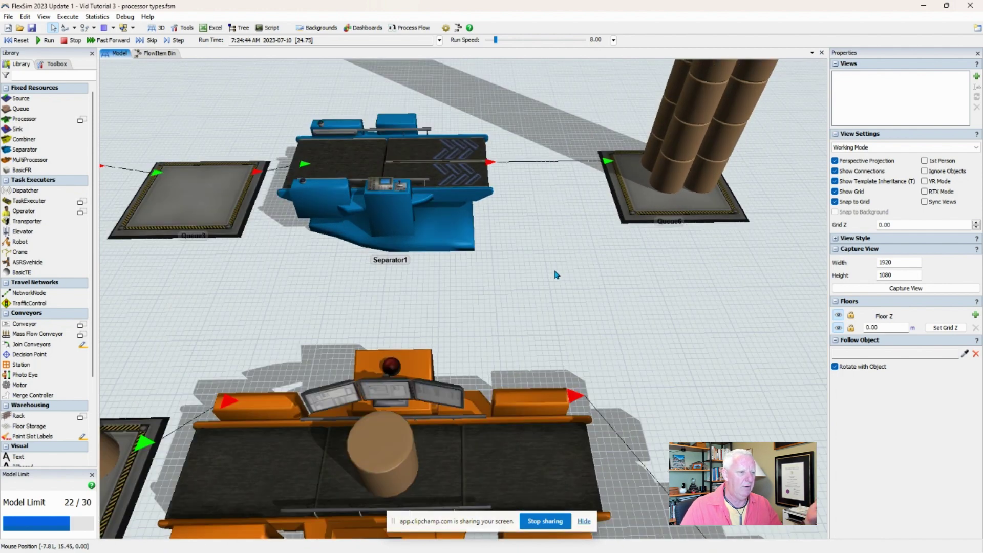
pyautogui.scroll(-4, 557, 275)
pyautogui.moveTo(557, 274); pyautogui.dragTo(600, 329)
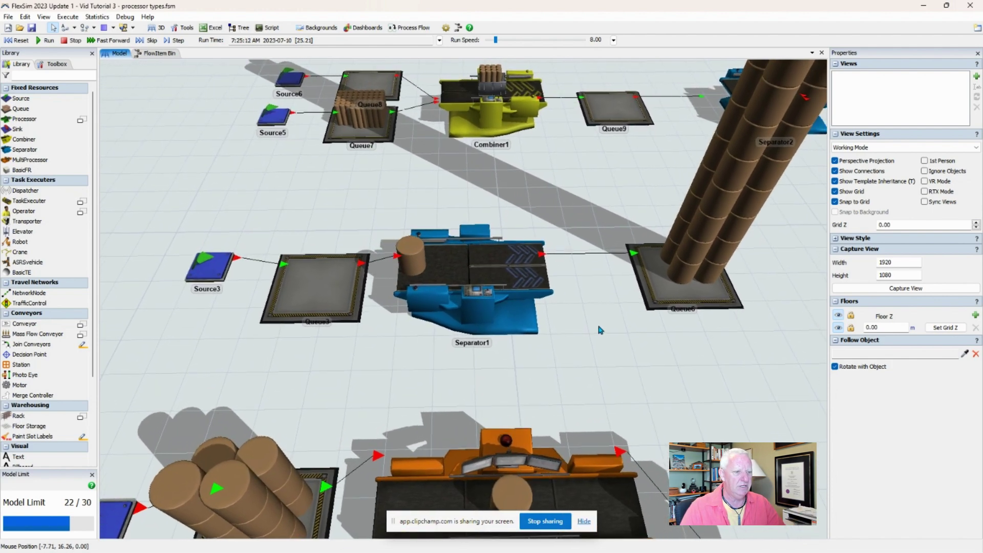
# - Select Separator1 and bring up the Statistical Distribution choices for its split Quantity
pyautogui.click(529, 268)
pyautogui.click(563, 288)
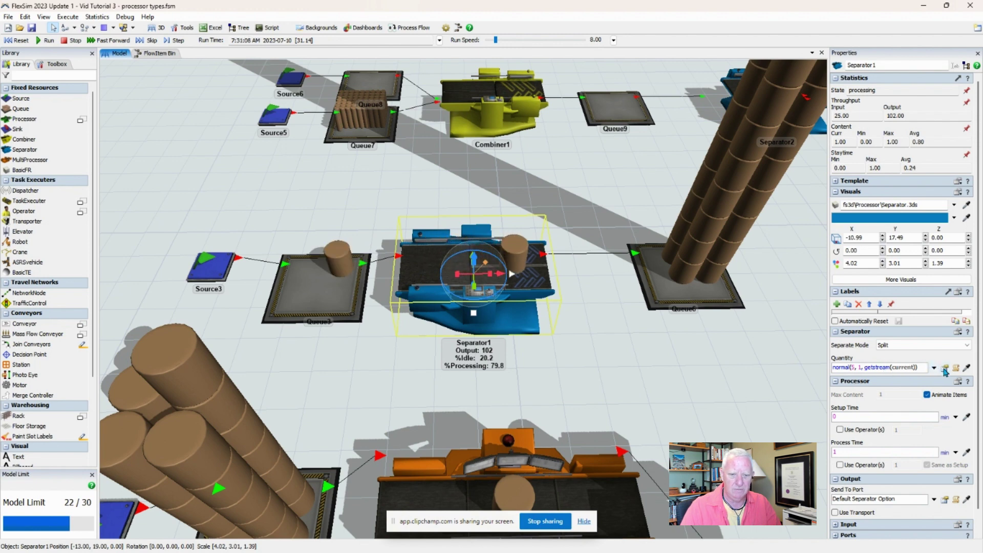
pyautogui.click(935, 367)
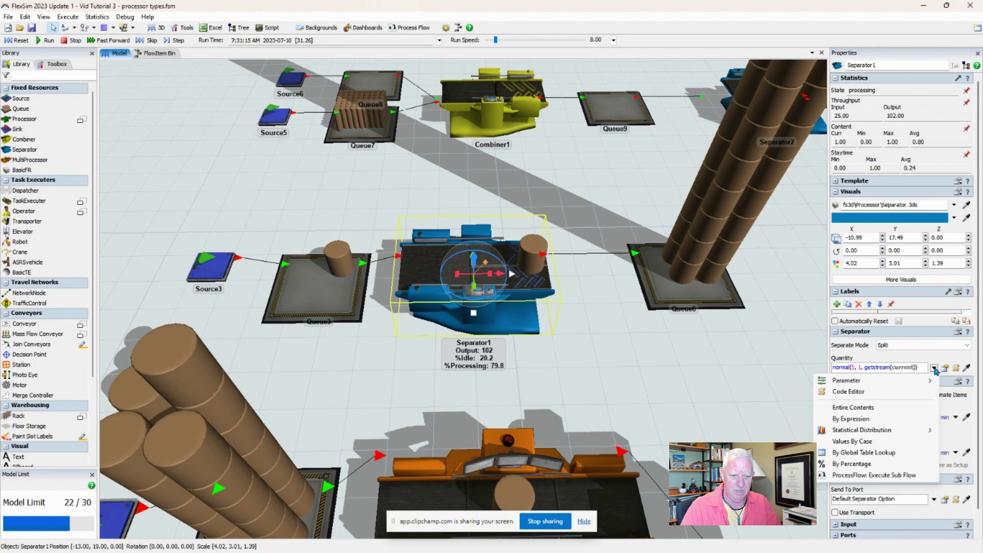
pyautogui.moveTo(869, 433)
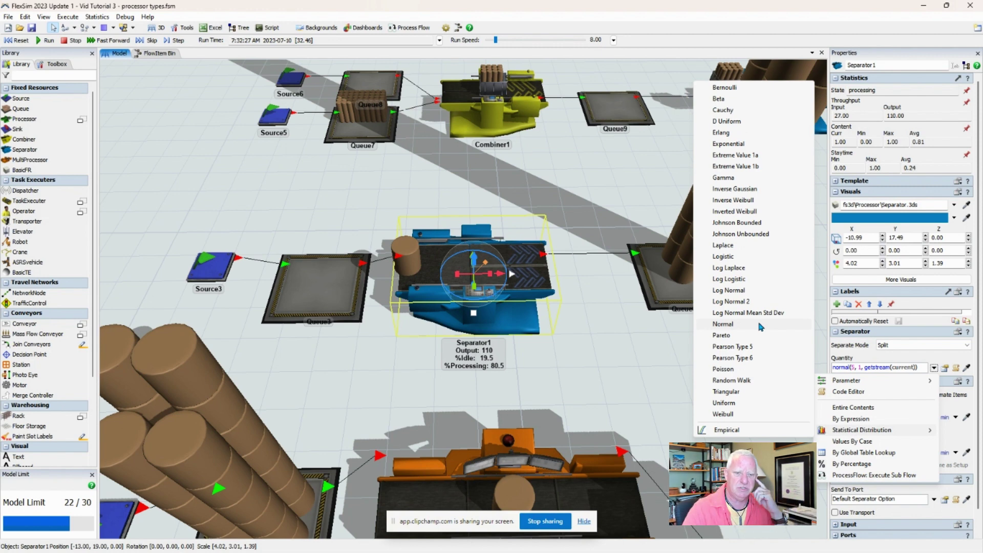
# - Make Separator1's split quantity a normal distribution with mean 5 and std dev 1
pyautogui.click(760, 327)
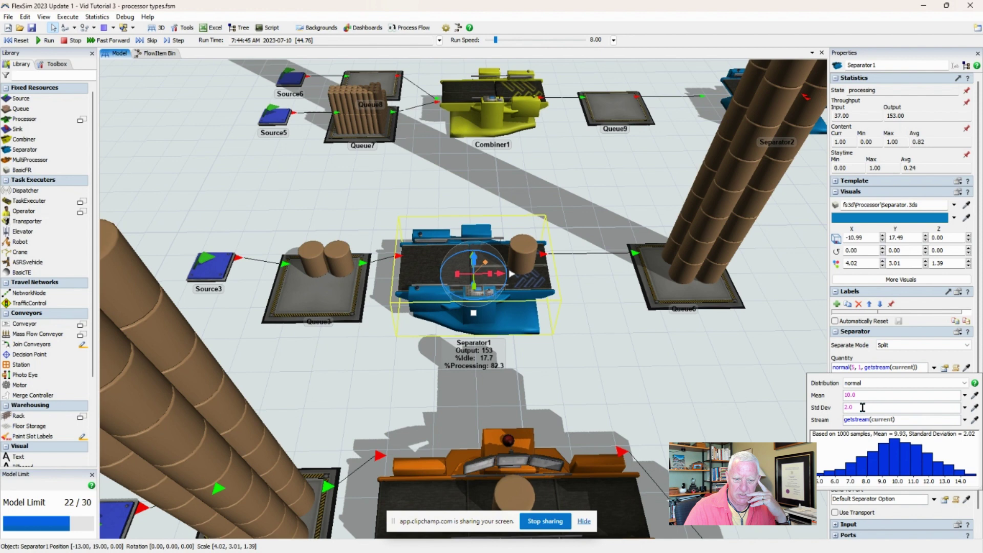
pyautogui.moveTo(865, 394); pyautogui.dragTo(824, 397)
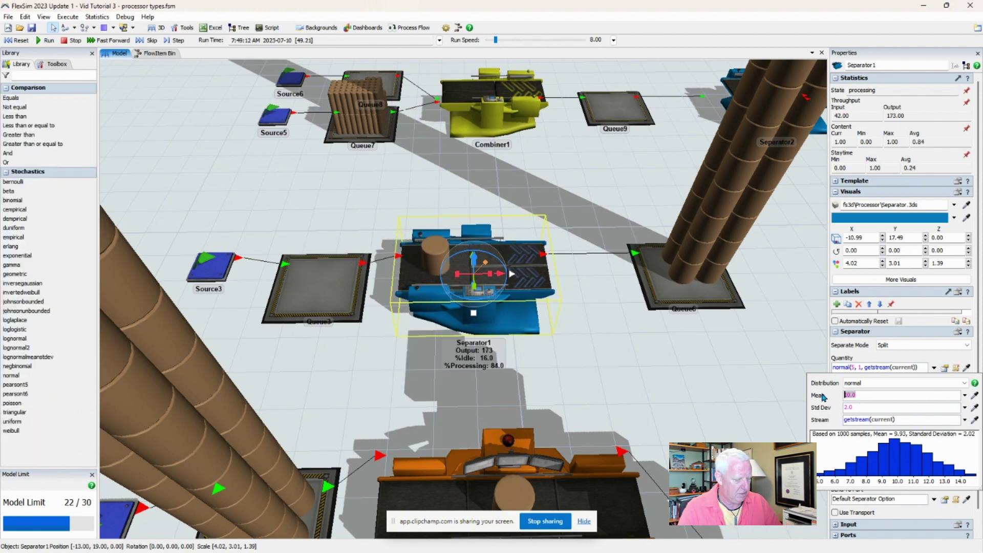
pyautogui.write('5')
pyautogui.click(863, 406)
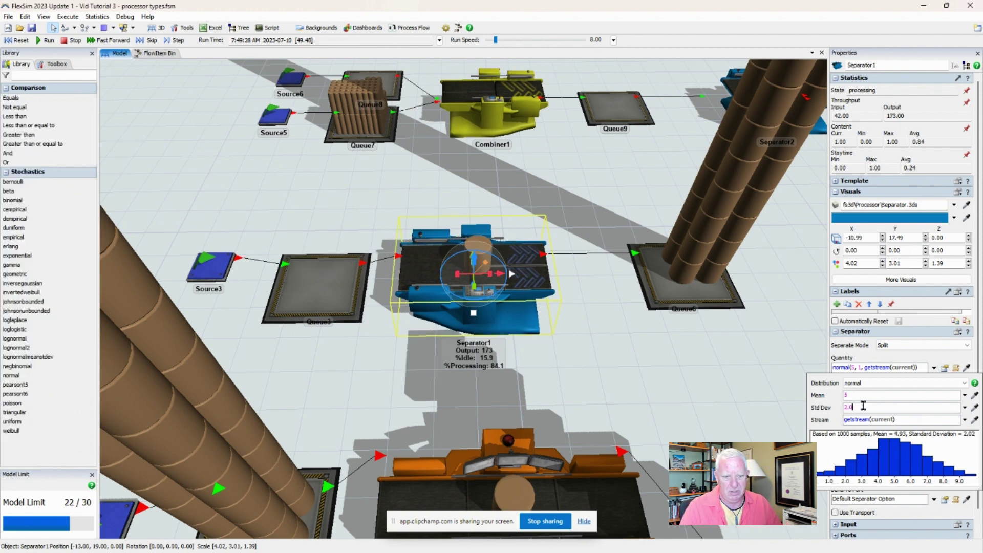
pyautogui.moveTo(863, 406); pyautogui.dragTo(837, 410)
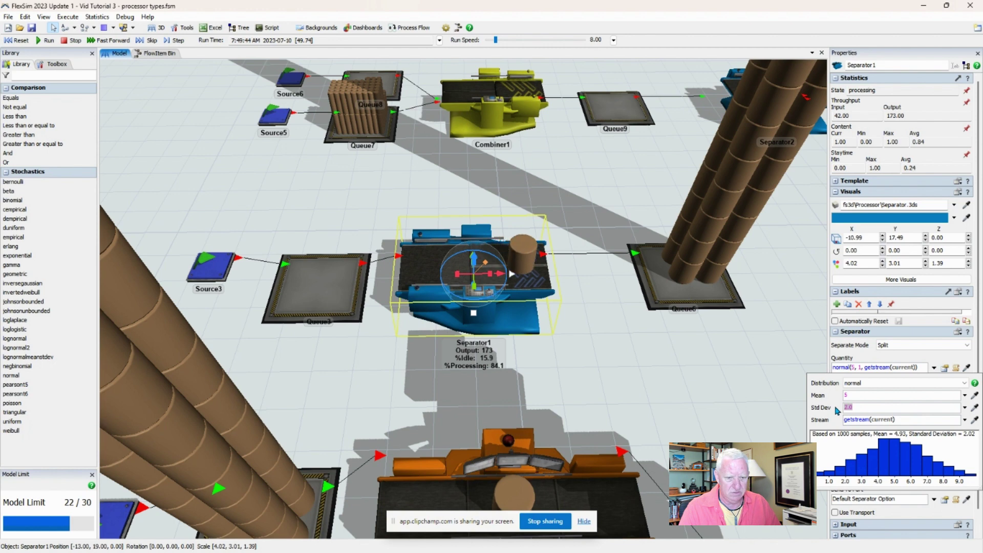
pyautogui.write('1')
pyautogui.click(876, 396)
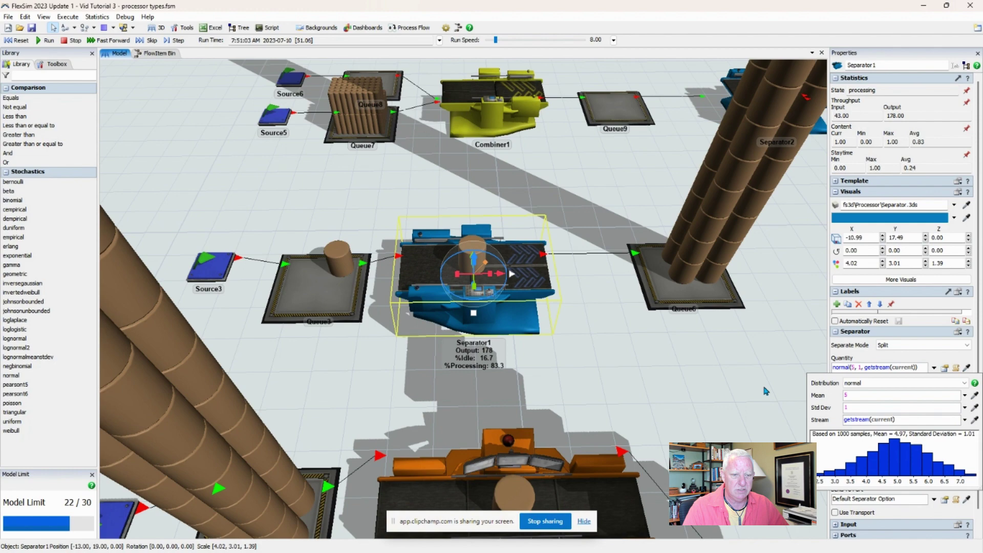
# - Close the distribution editor, deselect Separator1 and zoom the view out
pyautogui.click(551, 321)
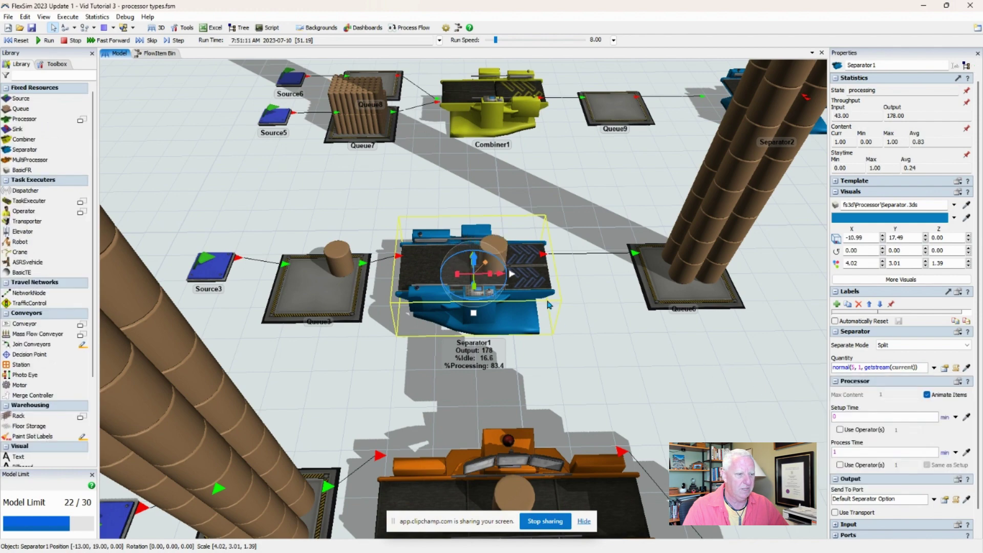
pyautogui.click(549, 305)
pyautogui.scroll(-5, 660, 330)
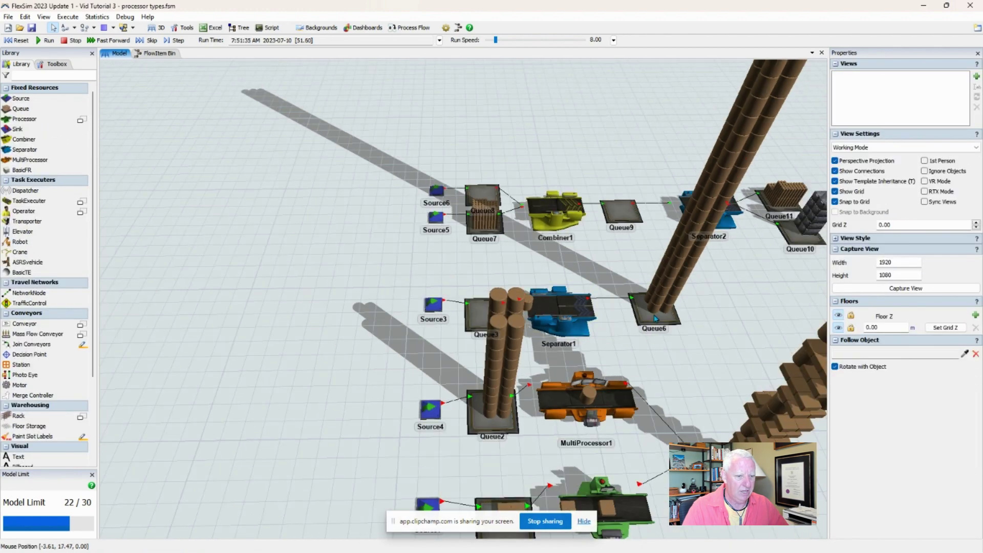
pyautogui.scroll(-5, 655, 319)
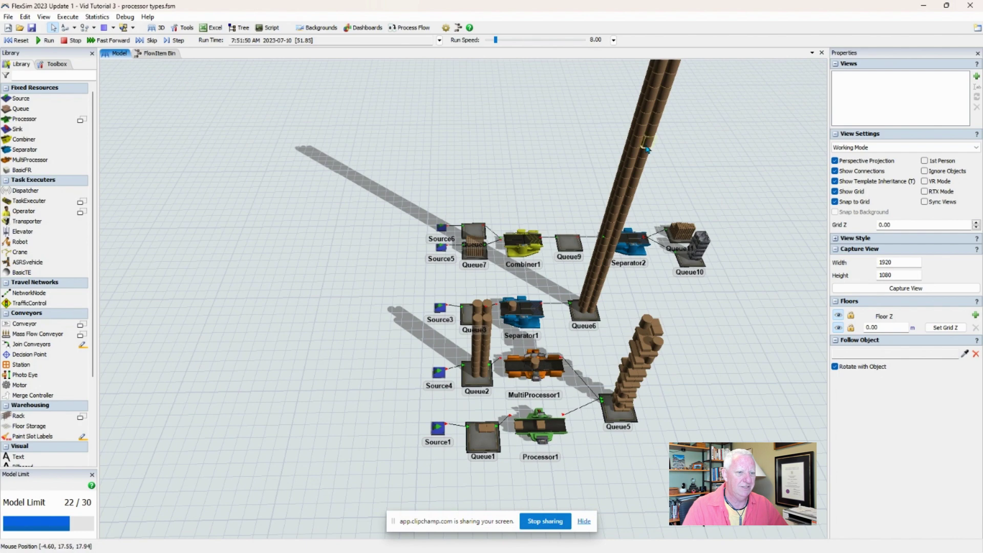
pyautogui.scroll(-5, 647, 149)
pyautogui.scroll(4, 646, 201)
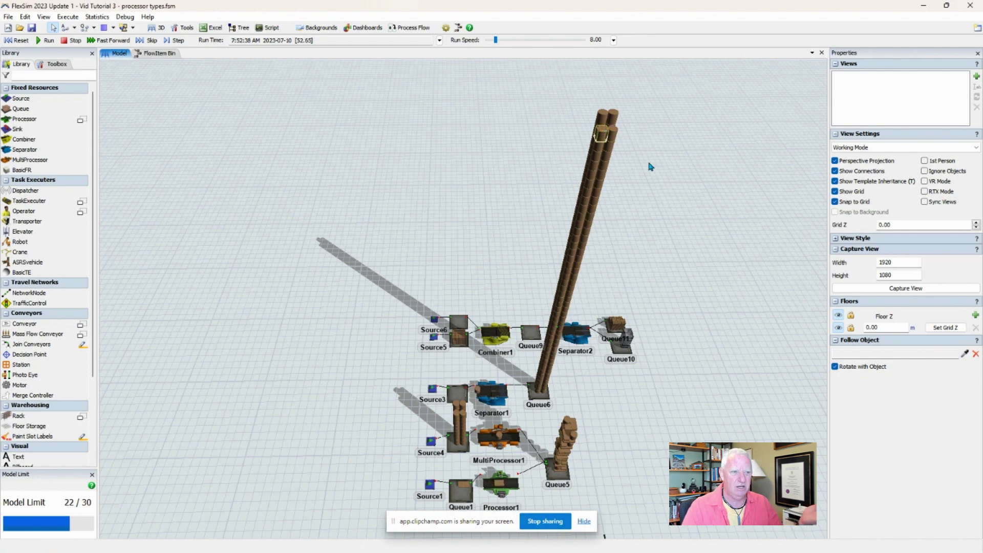
pyautogui.scroll(3, 659, 337)
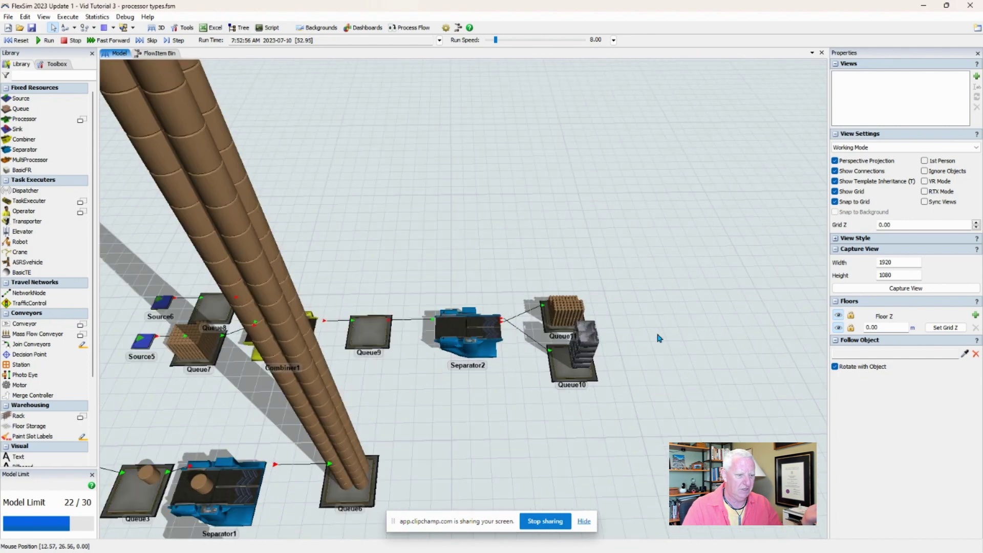
# - Centre the view close in on Separator1 and the Combiner1 packing line
pyautogui.moveTo(500, 353); pyautogui.dragTo(720, 376)
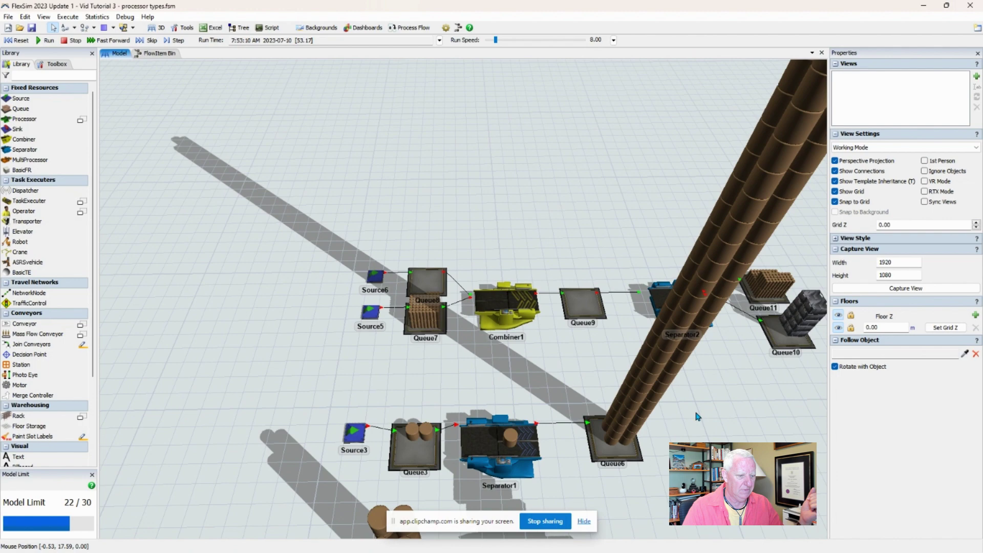
pyautogui.scroll(-3, 630, 392)
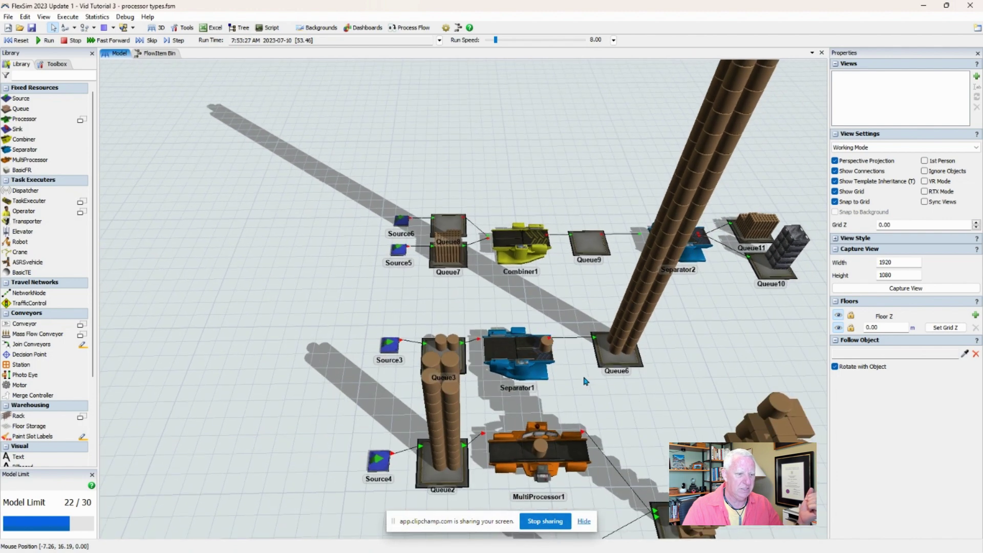
pyautogui.scroll(3, 588, 380)
pyautogui.scroll(3, 554, 371)
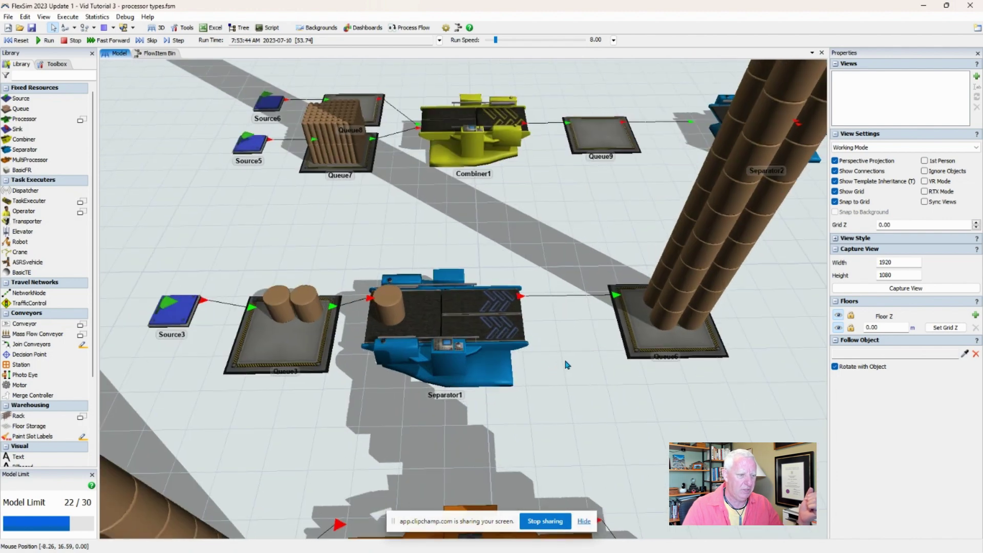
pyautogui.moveTo(556, 372); pyautogui.dragTo(589, 357)
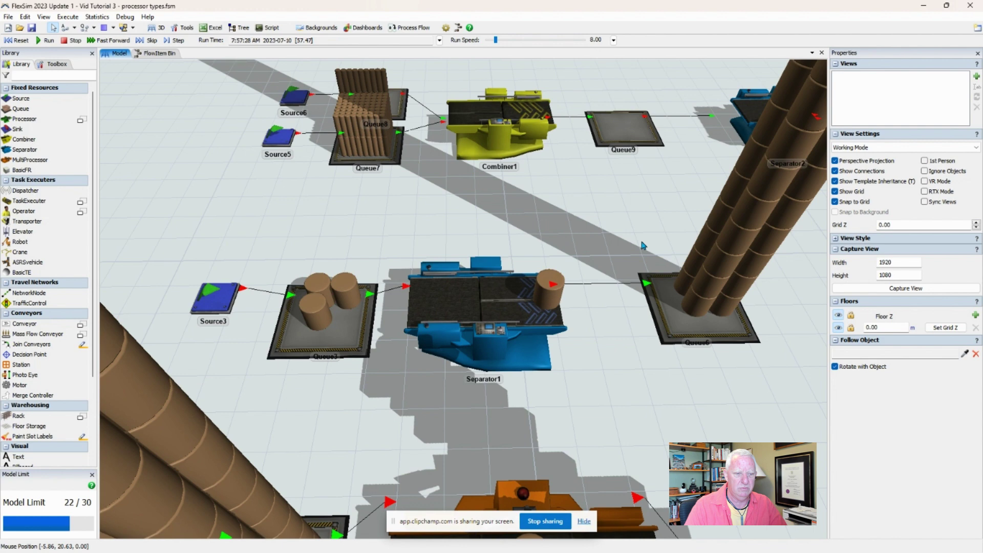
pyautogui.moveTo(643, 222); pyautogui.dragTo(630, 224)
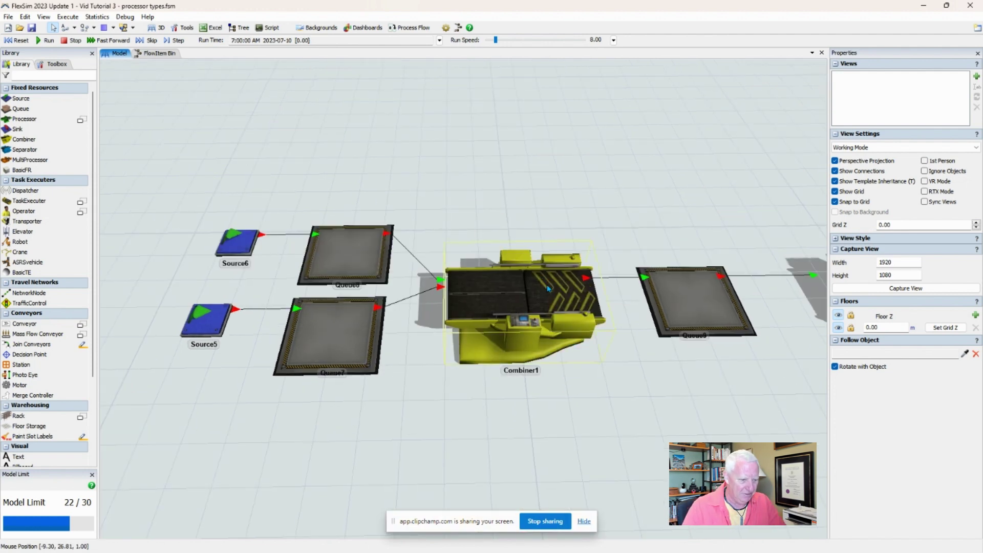
# - Show Combiner1's settings, keep Pack mode, and inspect the From Input Port 2 row of 12
pyautogui.click(548, 289)
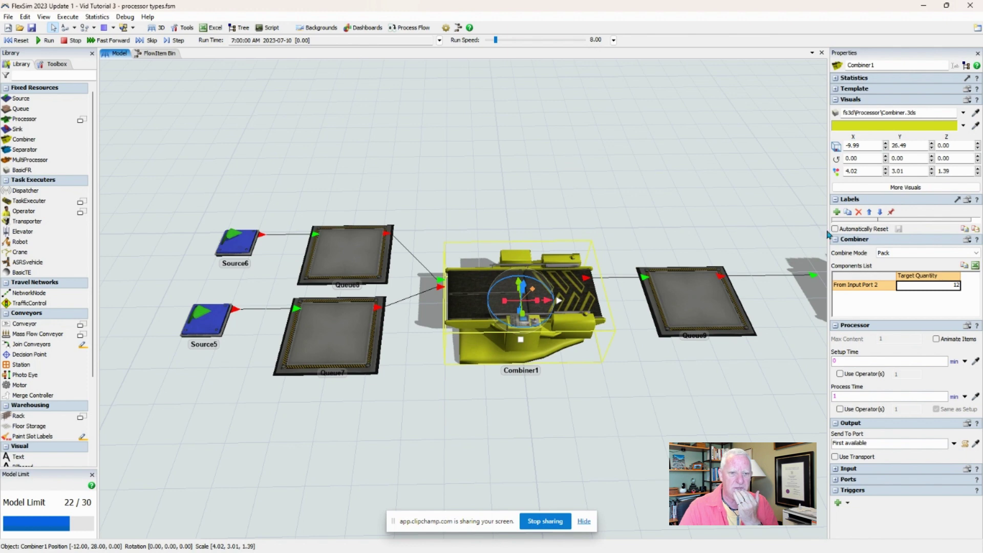
pyautogui.click(911, 257)
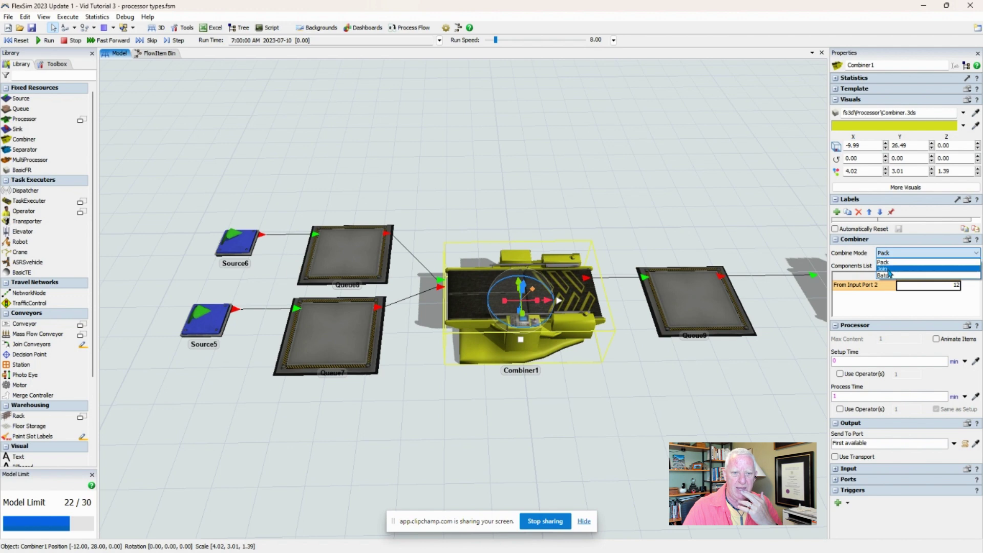
pyautogui.click(890, 261)
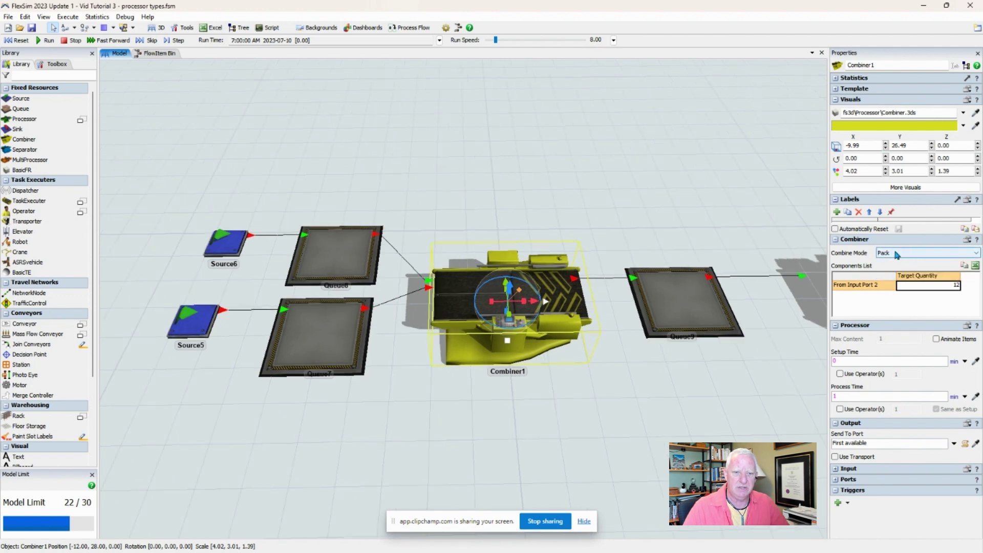
pyautogui.click(877, 288)
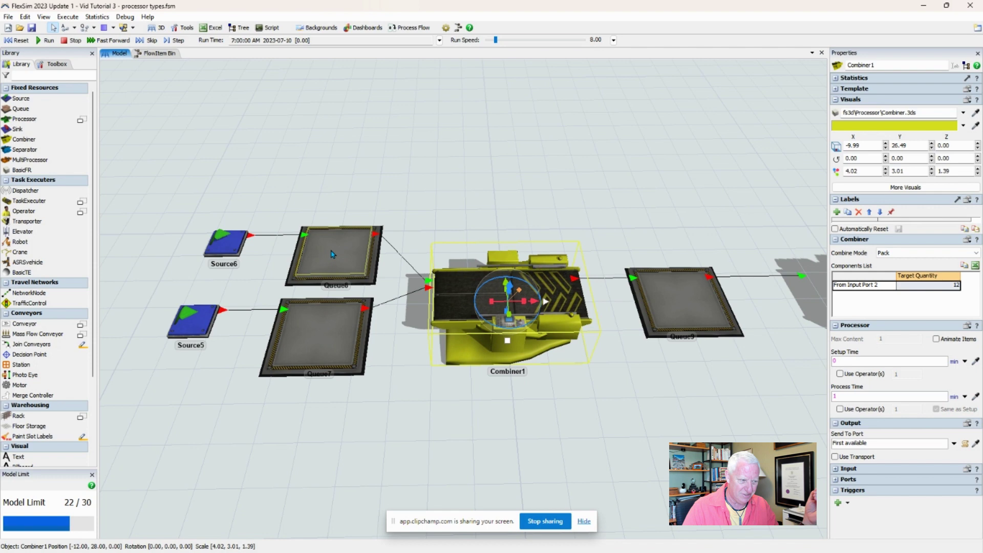
pyautogui.click(189, 324)
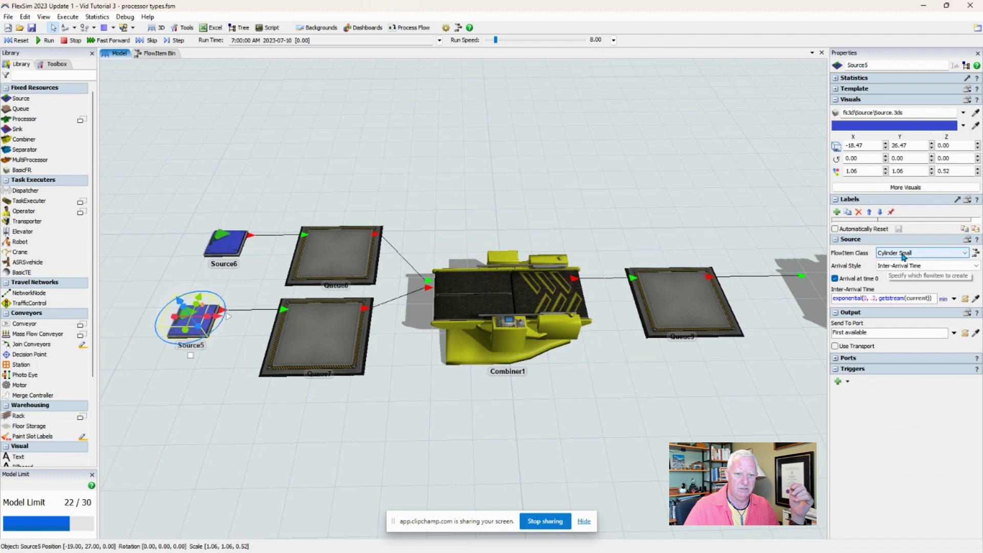
pyautogui.click(223, 239)
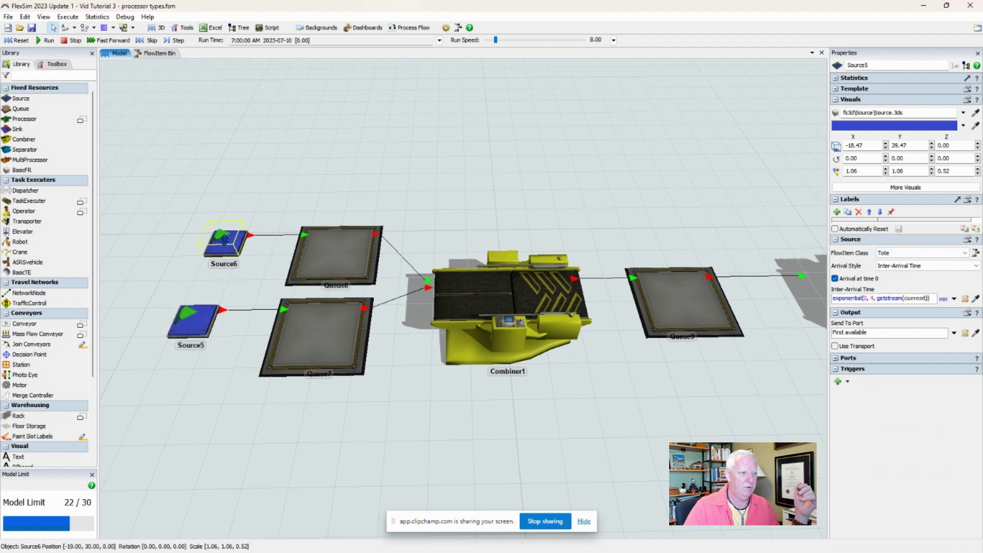
pyautogui.click(224, 240)
pyautogui.click(896, 256)
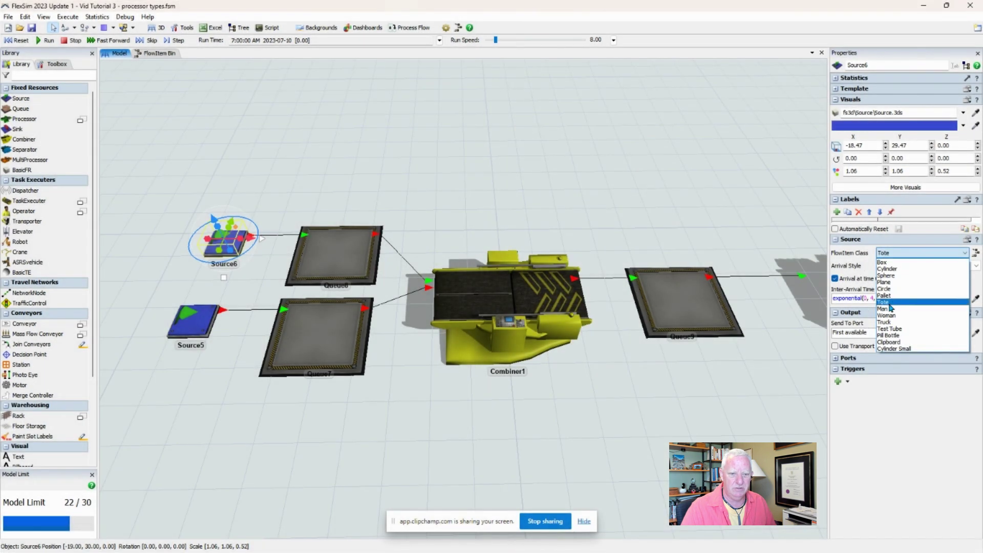
pyautogui.click(886, 303)
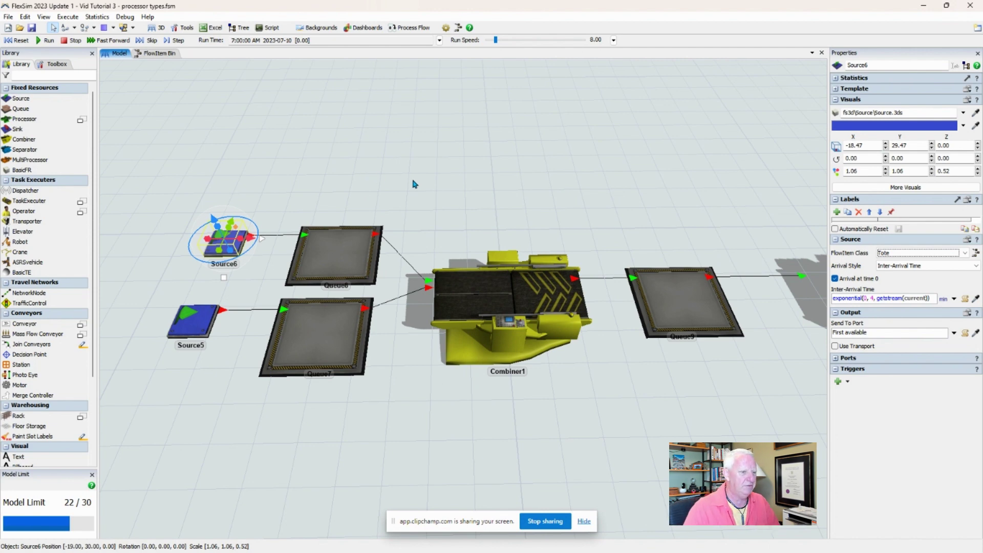
# - Reset the simulation to time zero and run it
pyautogui.moveTo(514, 186); pyautogui.dragTo(492, 183)
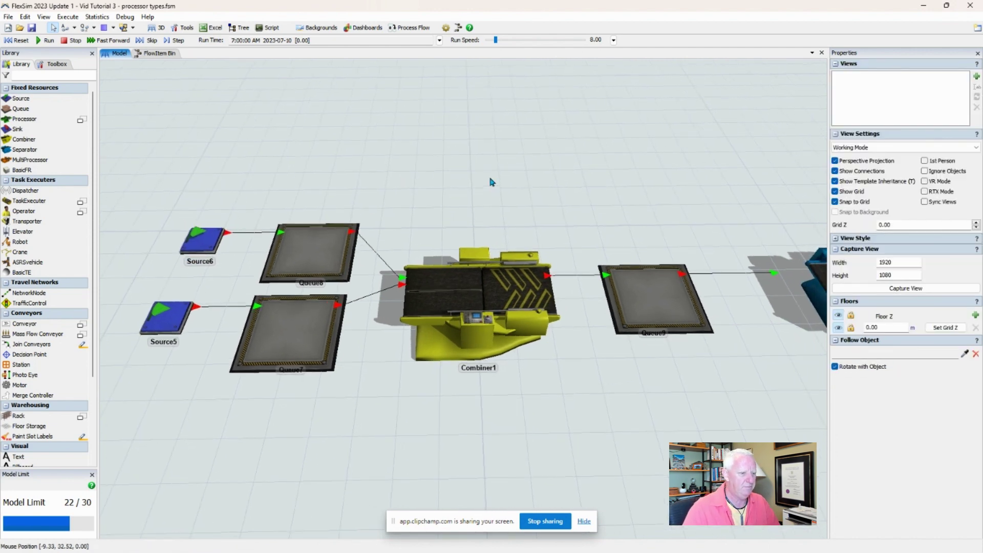
pyautogui.click(20, 41)
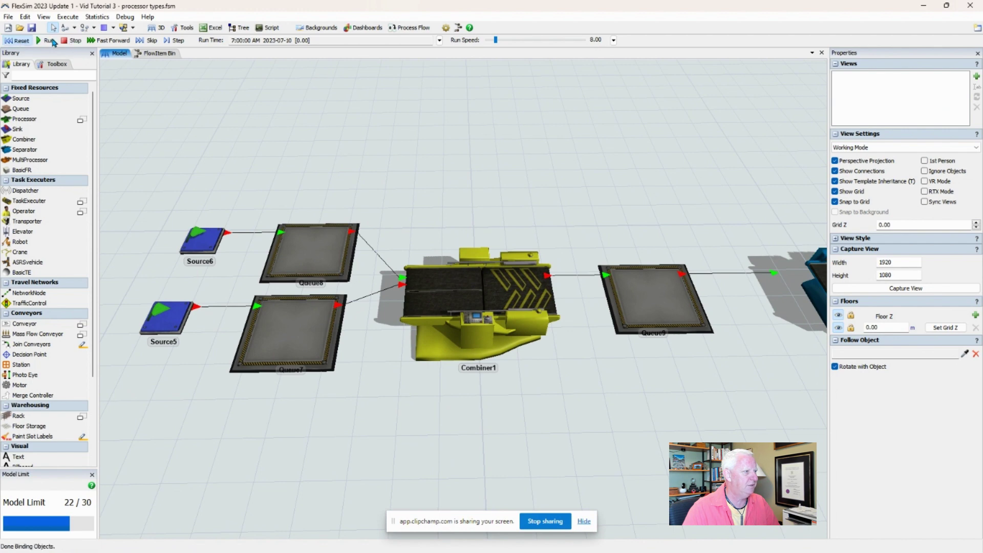
pyautogui.click(47, 40)
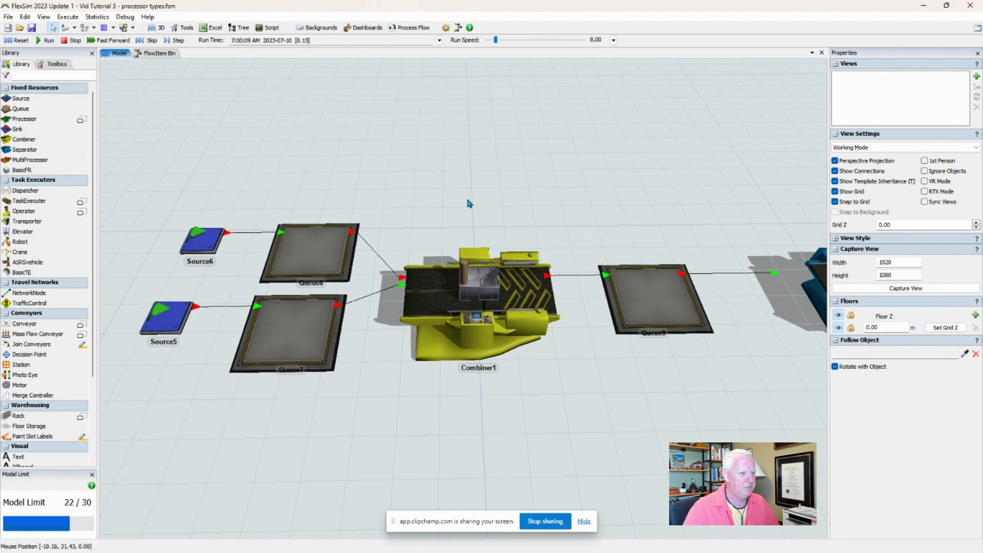
# - Follow Combiner1 packing totes and bring Separator2 and its output queues into view
pyautogui.moveTo(492, 215); pyautogui.dragTo(486, 217, button='right')
pyautogui.scroll(3, 485, 218)
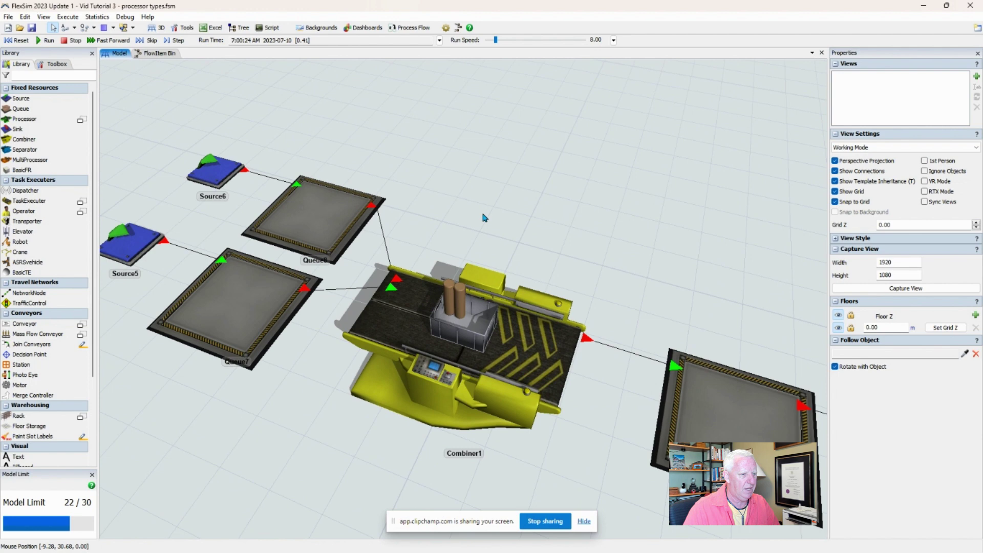
pyautogui.moveTo(512, 238); pyautogui.dragTo(529, 233)
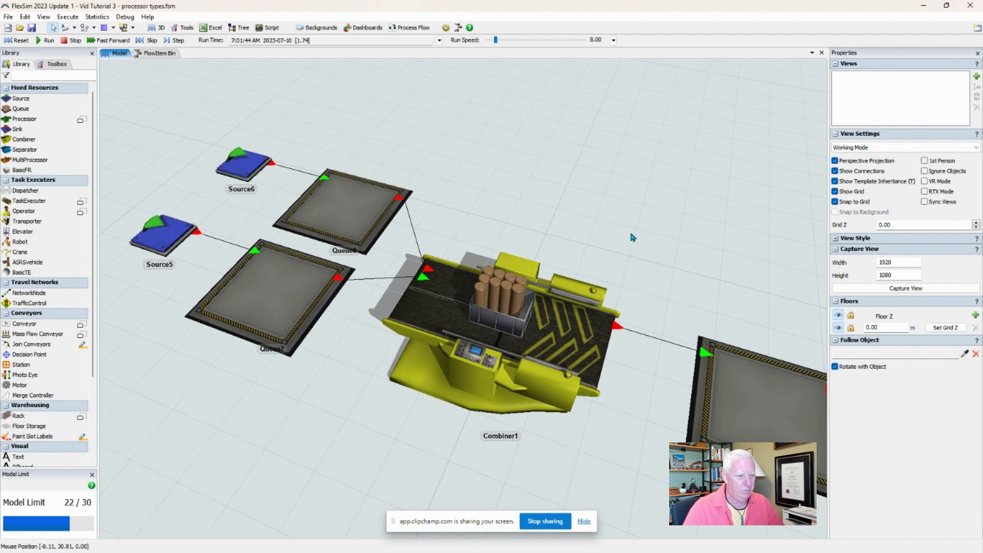
pyautogui.moveTo(696, 258); pyautogui.dragTo(633, 223)
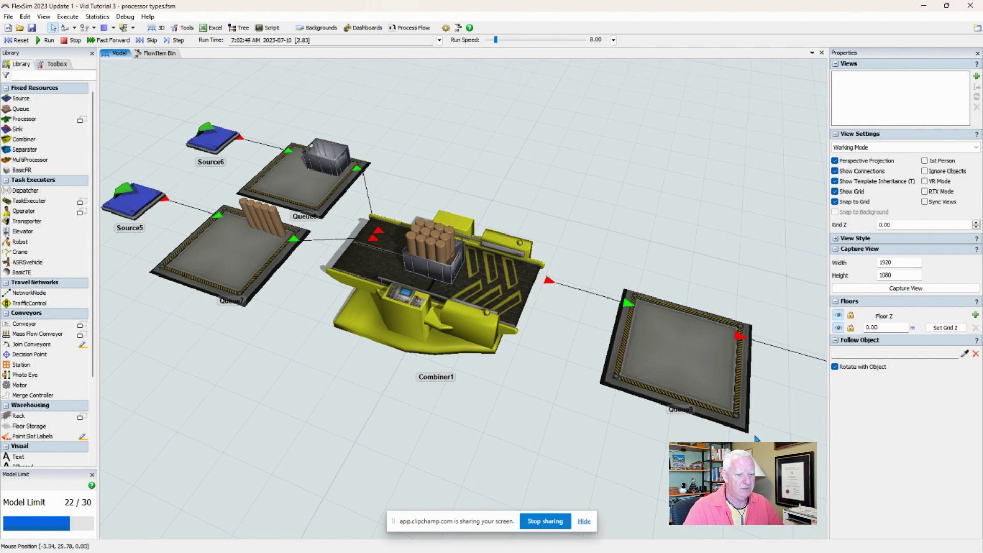
pyautogui.scroll(-5, 705, 409)
pyautogui.moveTo(704, 409); pyautogui.dragTo(564, 399)
pyautogui.moveTo(568, 397); pyautogui.dragTo(588, 365, button='right')
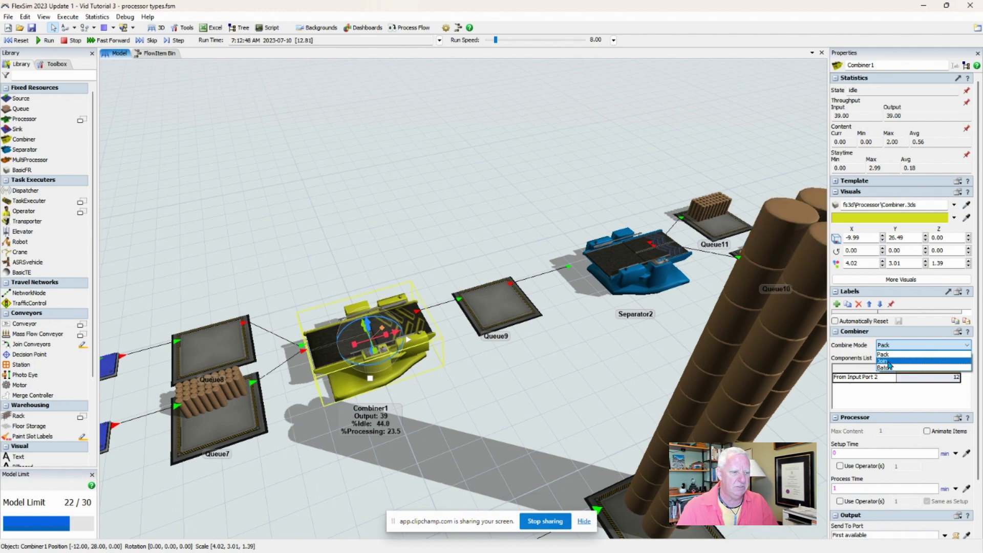
# - Select Separator2 and confirm Unpack mode with the Entire Contents quantity
pyautogui.moveTo(742, 358); pyautogui.dragTo(563, 440)
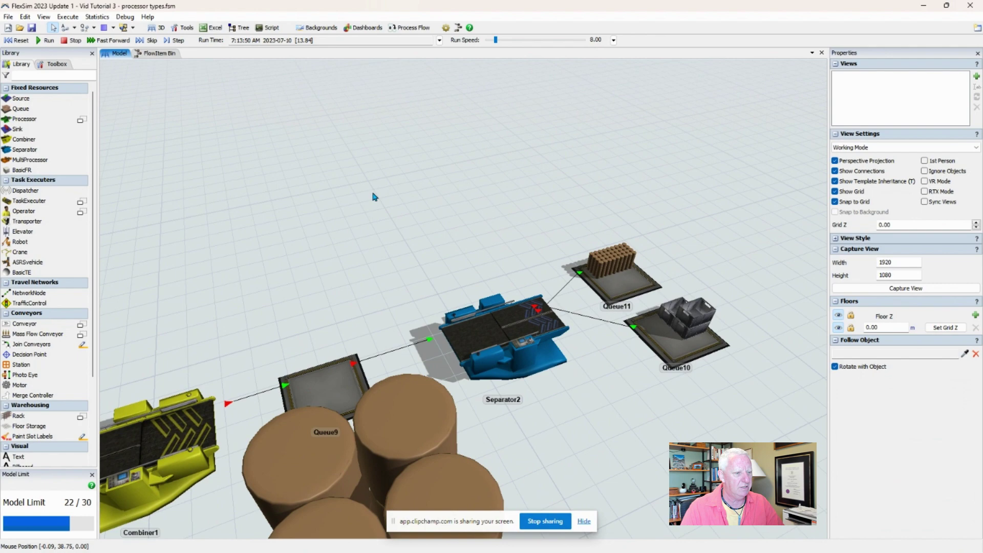
pyautogui.scroll(-5, 553, 449)
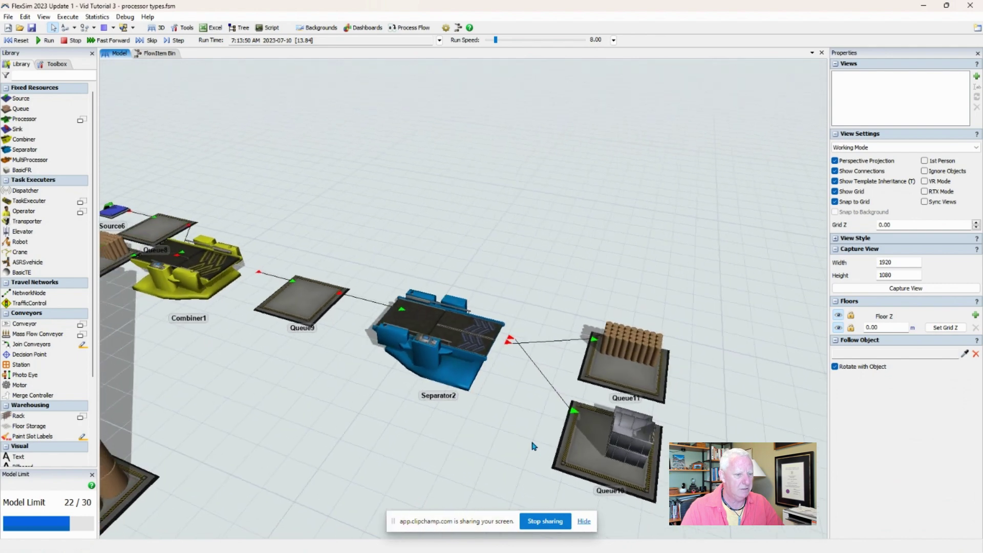
pyautogui.moveTo(382, 409); pyautogui.dragTo(424, 402)
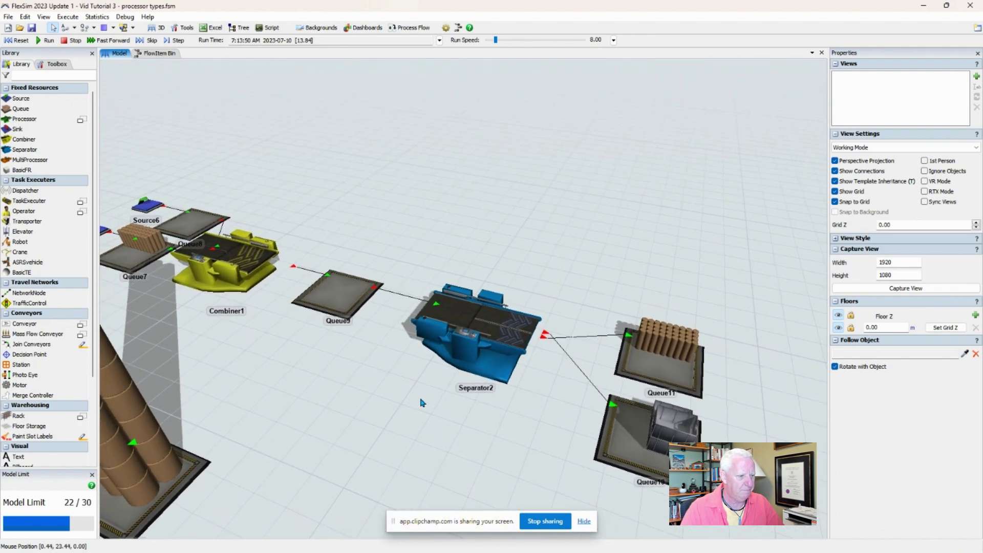
pyautogui.click(495, 323)
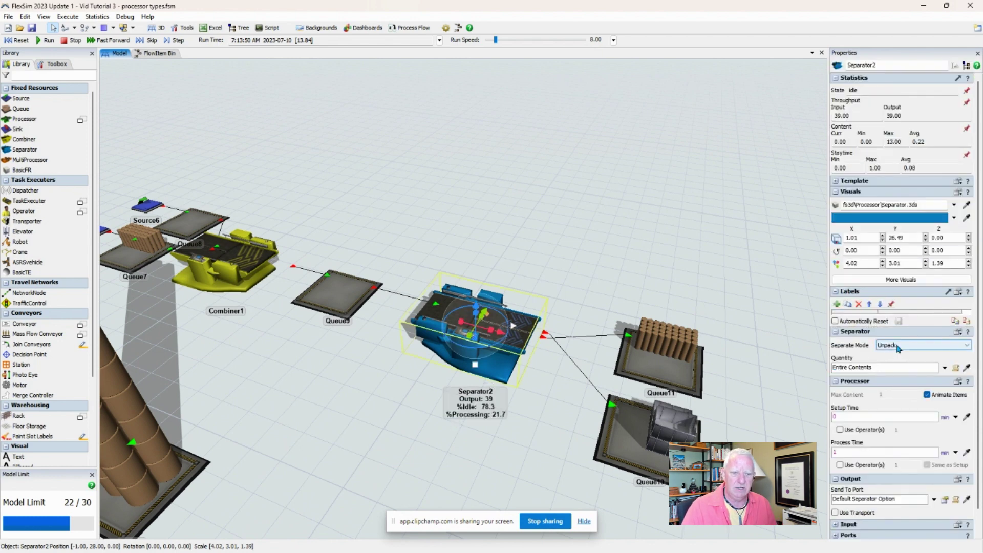
pyautogui.click(897, 349)
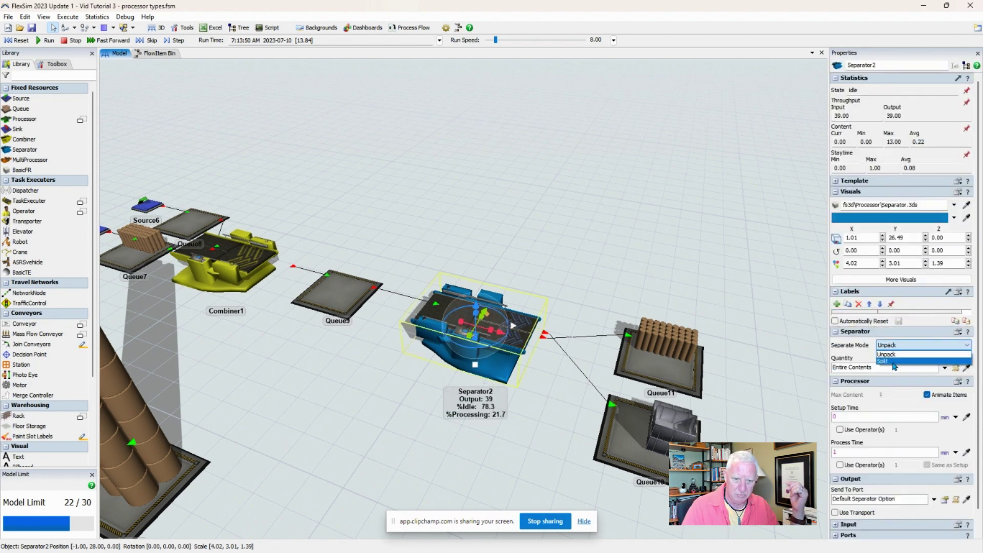
pyautogui.click(893, 349)
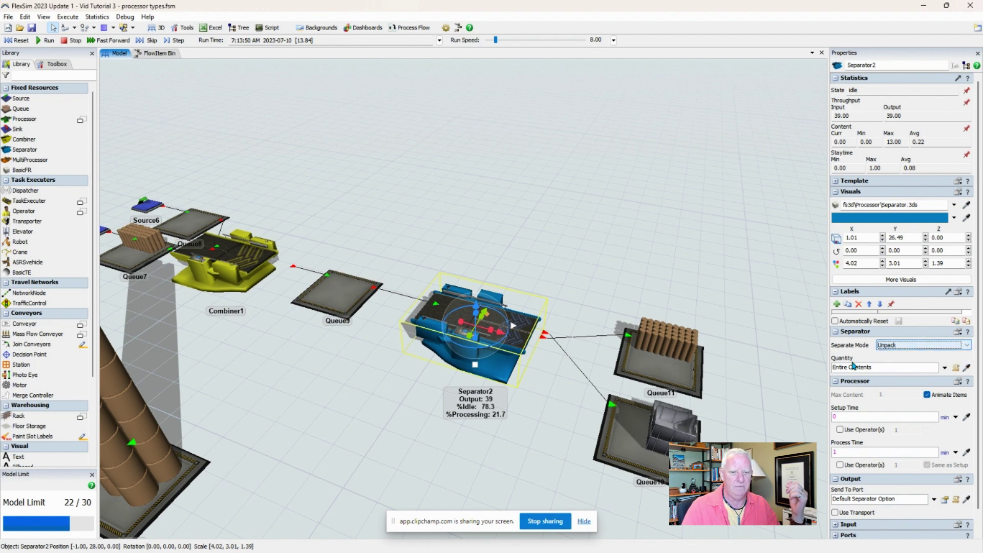
pyautogui.click(944, 368)
pyautogui.click(890, 370)
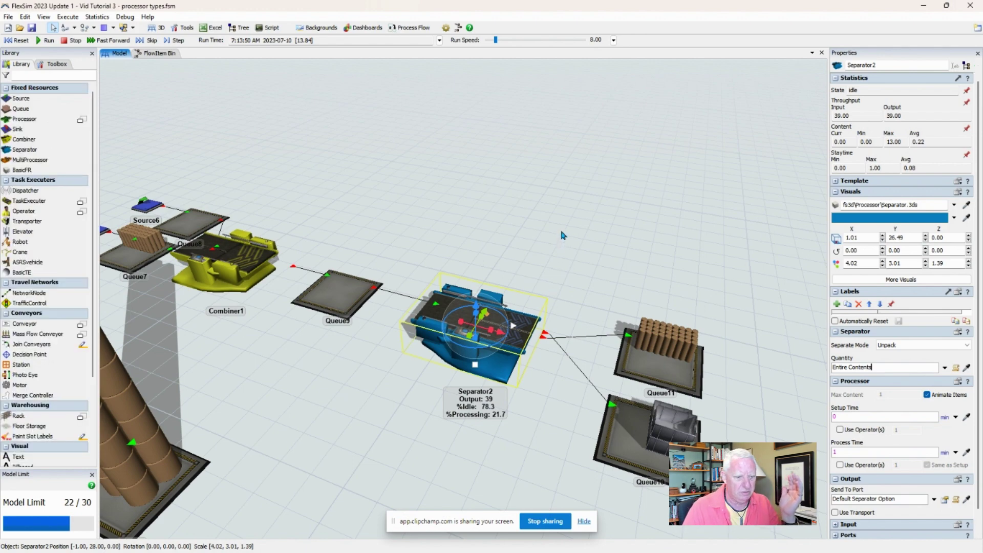
# - Zoom out over the whole model and reselect Separator2's Entire Contents setting
pyautogui.moveTo(562, 272); pyautogui.dragTo(568, 267)
pyautogui.scroll(3, 567, 268)
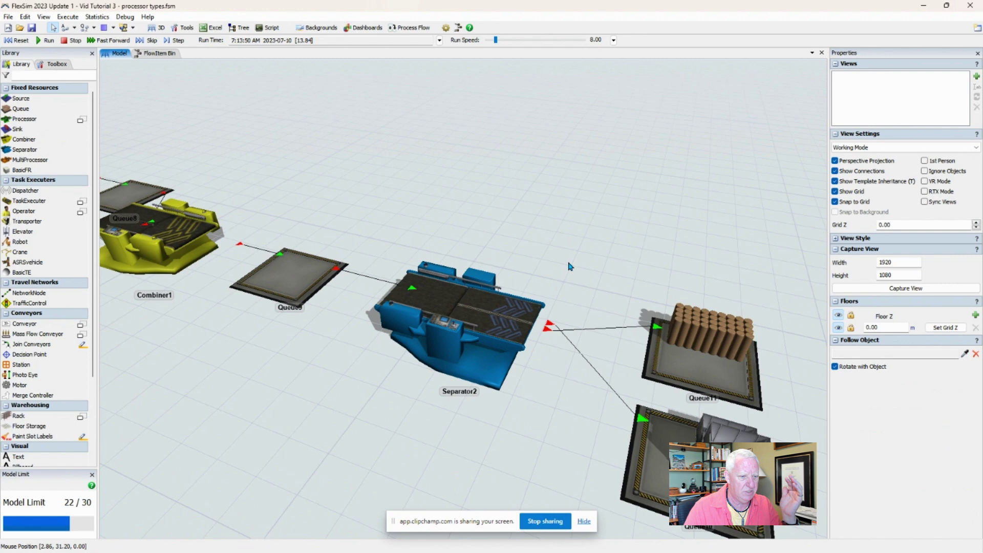
pyautogui.scroll(2, 571, 279)
pyautogui.scroll(-2, 578, 291)
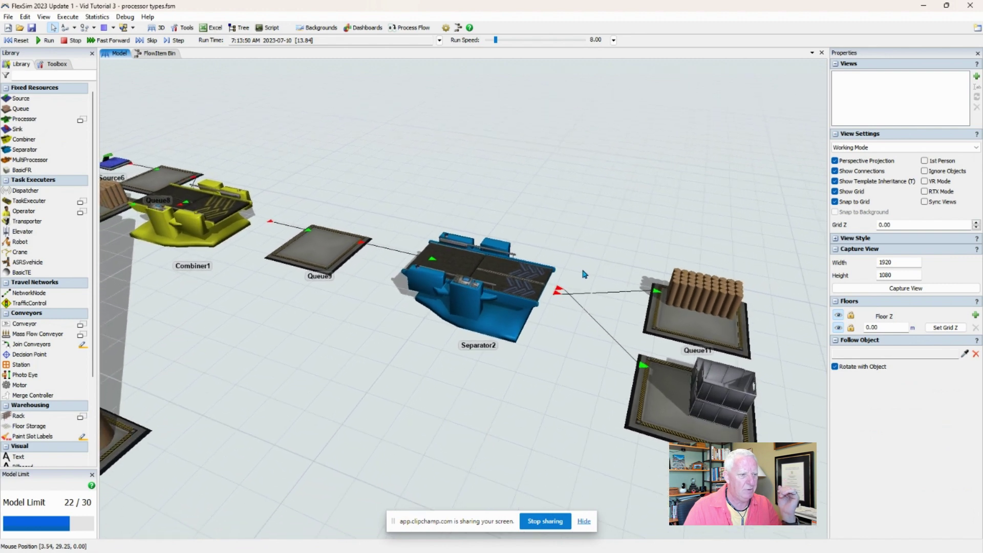
pyautogui.click(499, 272)
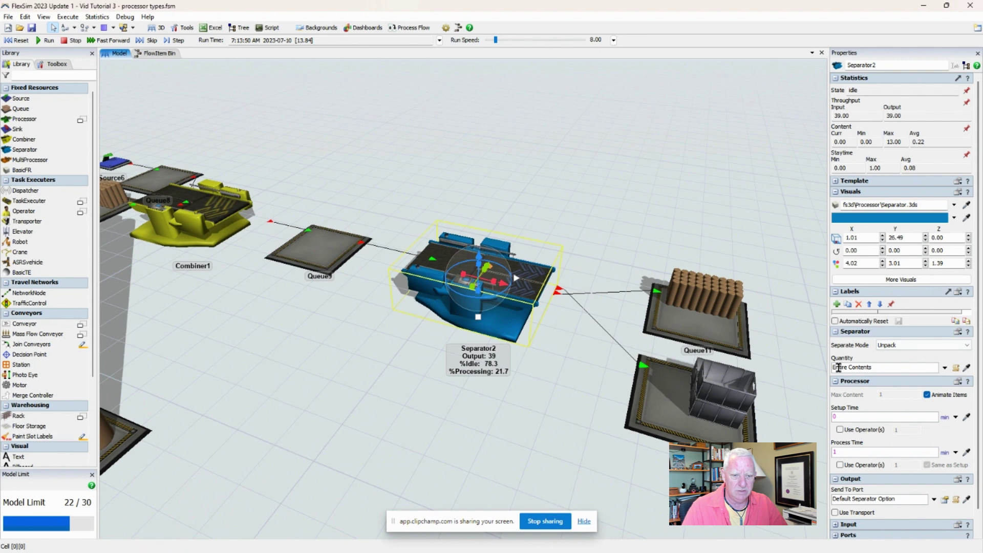
pyautogui.click(883, 367)
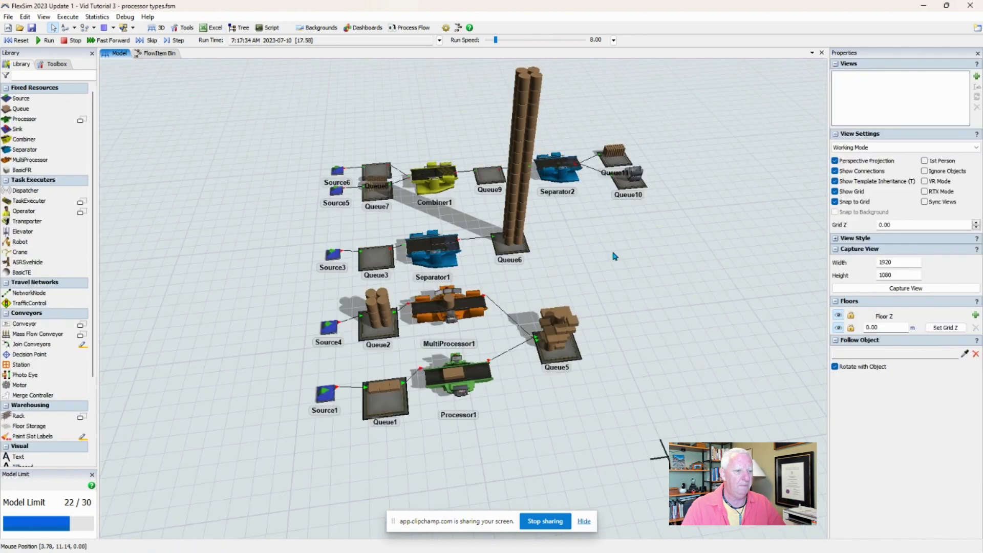
pyautogui.scroll(2, 615, 265)
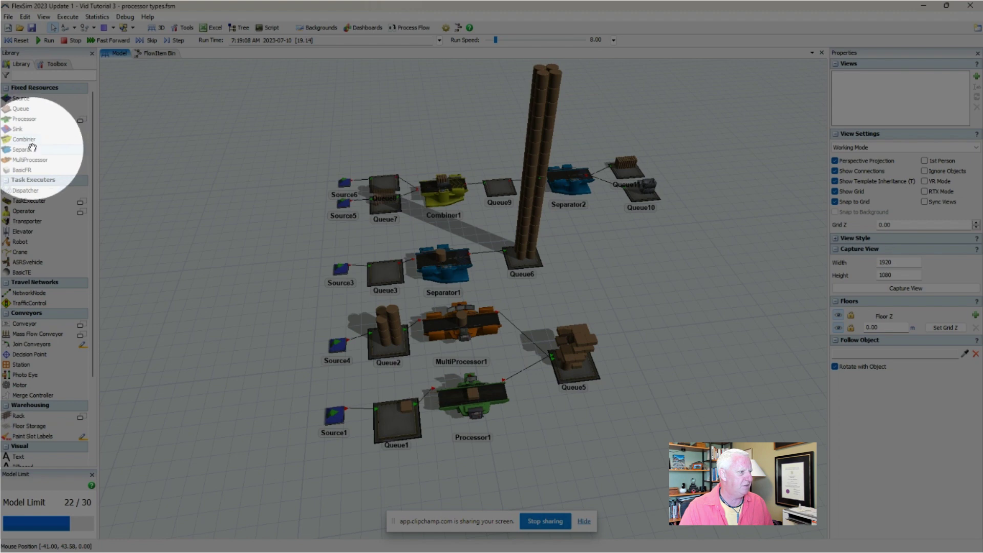
pyautogui.click(262, 198)
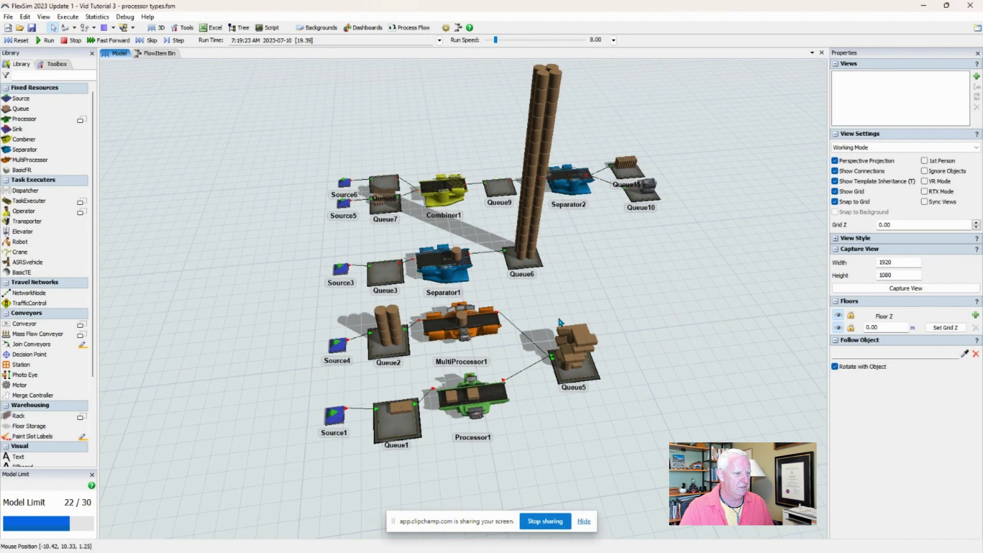